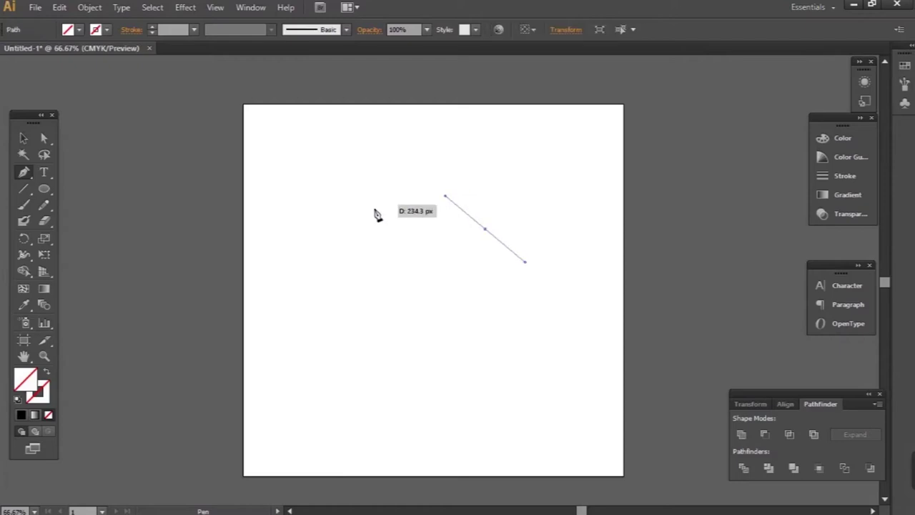
Draw a closed, rounded strawberry-body outline with the Pen tool.
left_click_drag(355, 226, 332, 267)
mouse_move(326, 334)
left_mouse_down()
mouse_move(331, 402)
mouse_move(494, 376)
left_mouse_up()
left_click(517, 310)
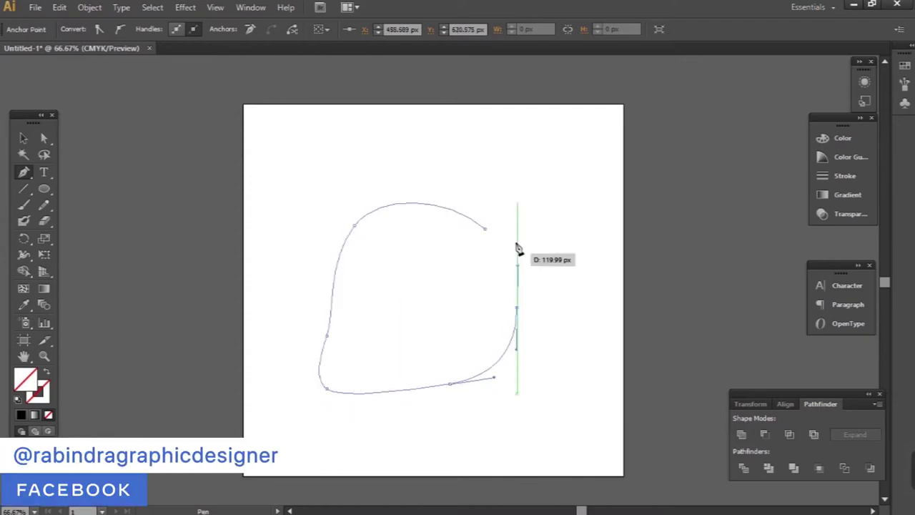
left_click_drag(491, 231, 458, 216)
Fill the body shape with solid red and no stroke.
double_click(31, 387)
left_click(375, 472)
left_click(500, 306)
left_click(21, 415)
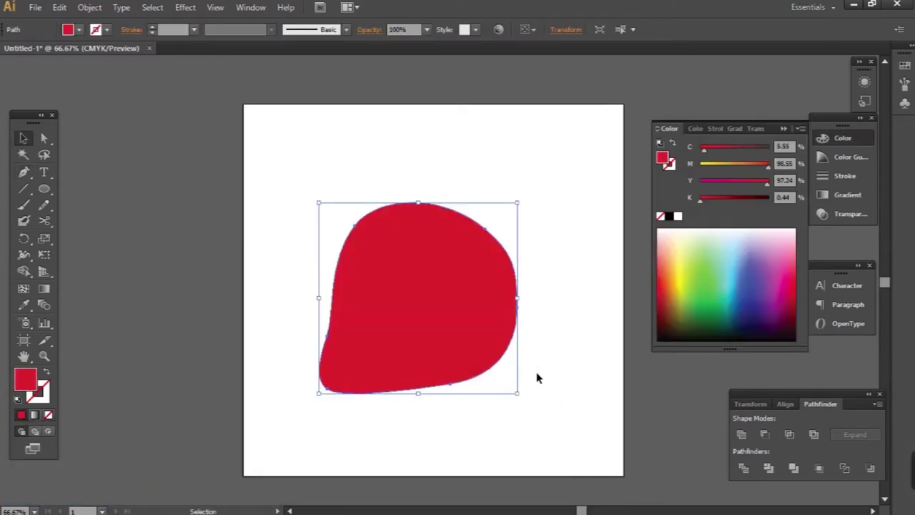
Reshape the body's right side, base and top-left curve by dragging its anchors.
key("ctrl+1")
key("a")
left_click(516, 336)
left_click_drag(516, 336, 532, 343)
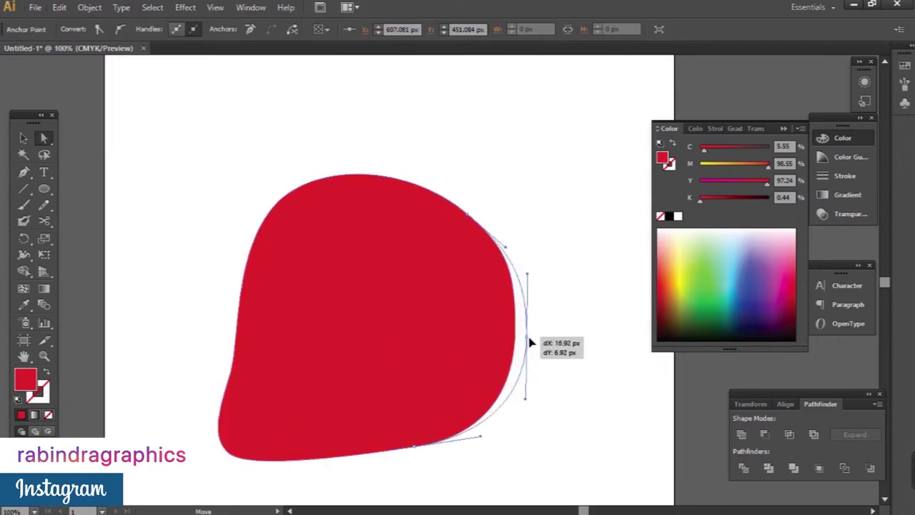
scroll(534, 343, "down", 3)
left_click_drag(428, 366, 422, 370)
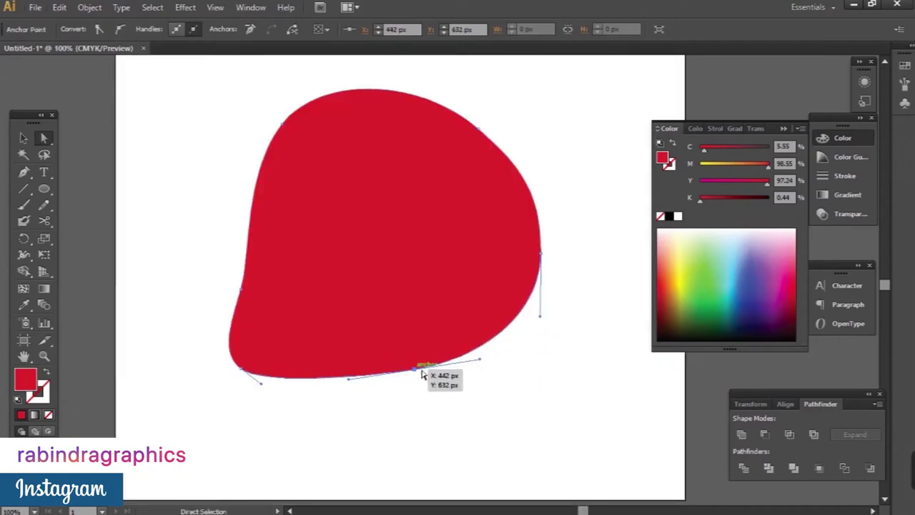
key("ctrl+plus")
left_click_drag(310, 160, 312, 163)
Apply a linear gradient with red stops to the body.
key("v")
key("ctrl+0")
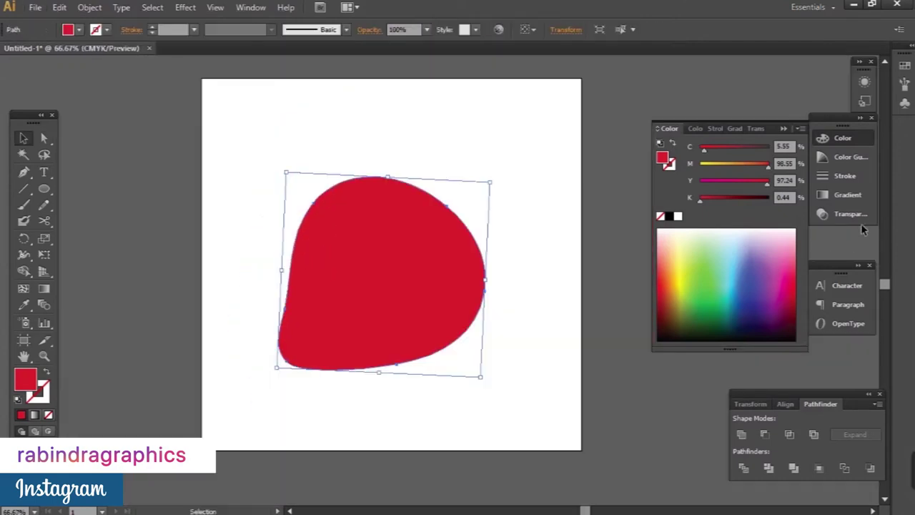
left_click(847, 194)
mouse_move(663, 171)
left_mouse_down()
mouse_move(687, 299)
mouse_move(743, 305)
mouse_move(690, 310)
mouse_move(783, 299)
left_mouse_up()
Set the gradient stops to a light red on the left and a dark red on the right.
double_click(783, 299)
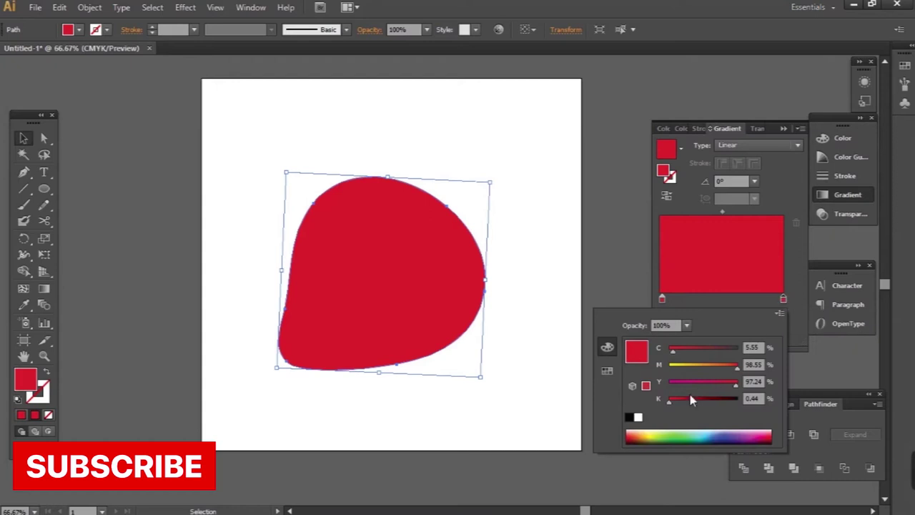
left_click(632, 443)
left_click(662, 305)
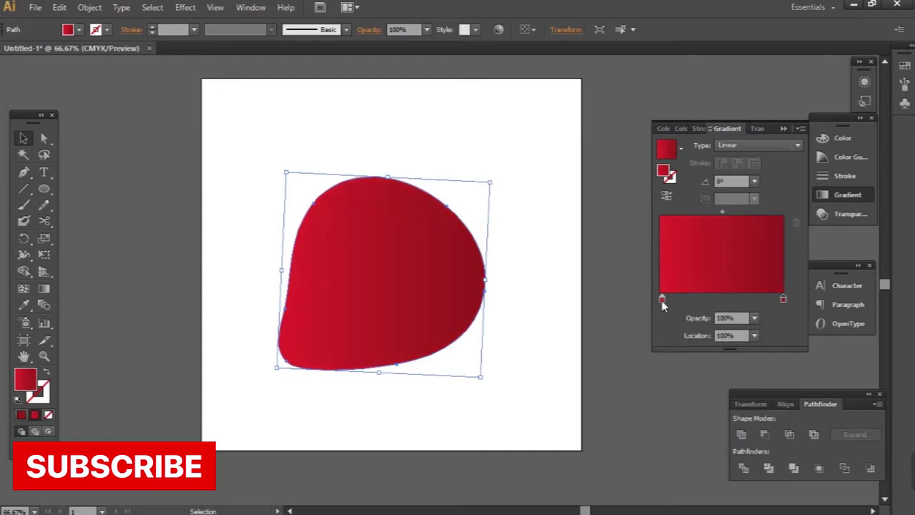
mouse_move(663, 300)
left_mouse_down()
mouse_move(721, 300)
mouse_move(708, 299)
mouse_move(705, 308)
mouse_move(635, 303)
left_mouse_up()
double_click(677, 299)
left_click(626, 435)
Make the gradient radial at 39.9° and 75.6% aspect with an upper-left highlight, and draw a small oval.
left_click(755, 146)
left_click(752, 172)
key("g")
left_click_drag(371, 276, 348, 226)
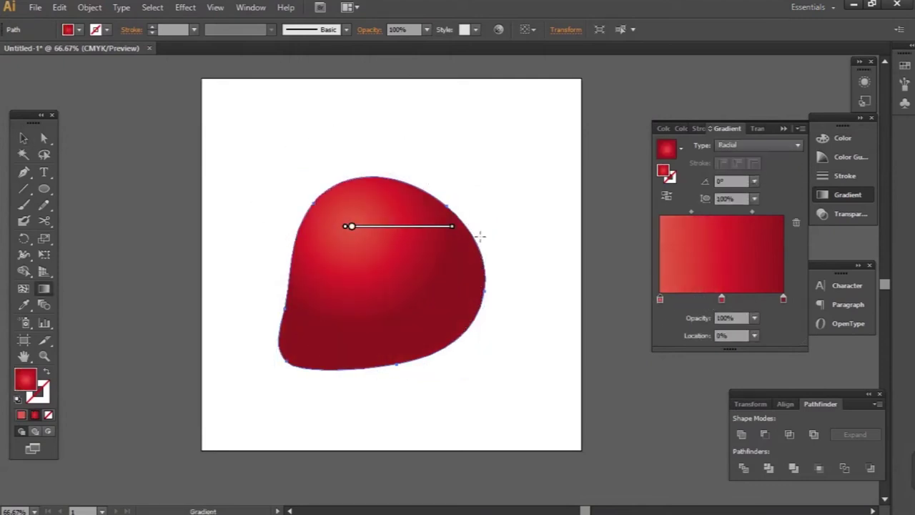
left_click_drag(518, 229, 516, 226)
left_click_drag(352, 64, 355, 102)
mouse_move(527, 234)
left_mouse_down()
mouse_move(509, 174)
mouse_move(469, 140)
left_mouse_up()
mouse_move(351, 229)
left_mouse_down()
mouse_move(363, 237)
mouse_move(358, 245)
left_mouse_up()
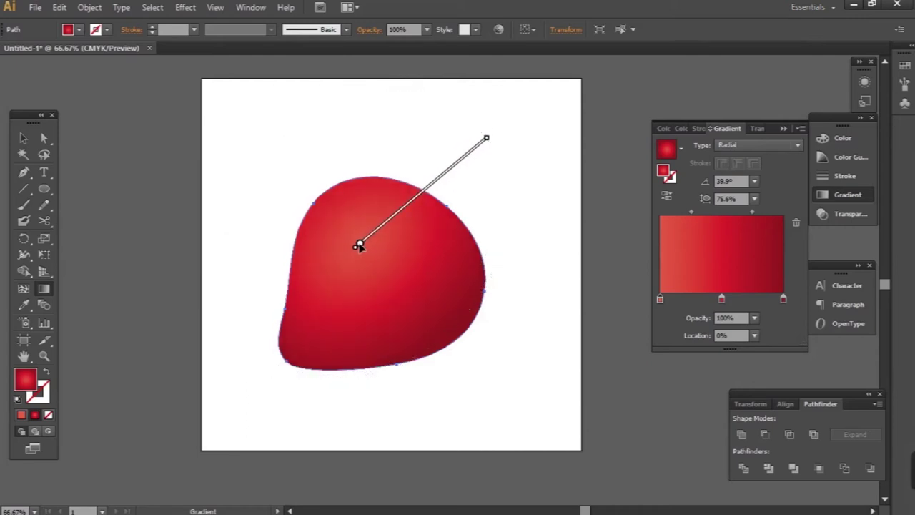
left_click(23, 138)
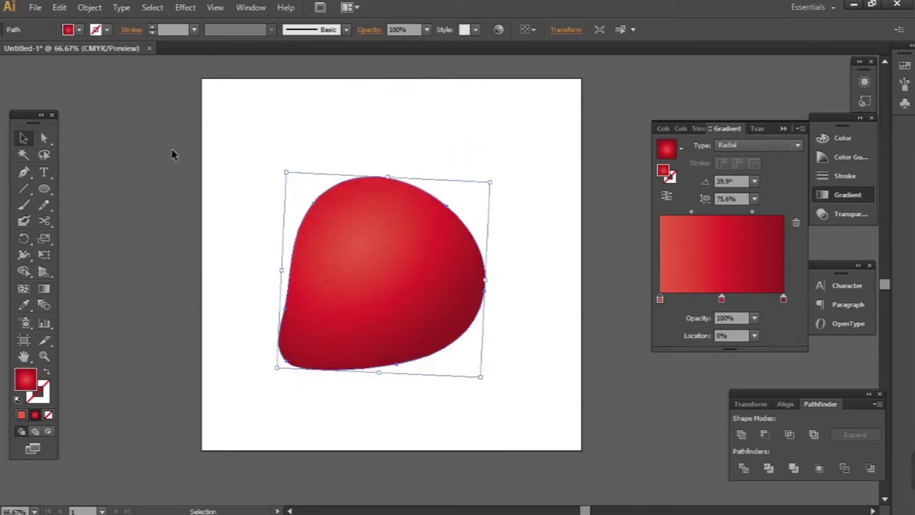
left_click_drag(339, 207, 377, 269)
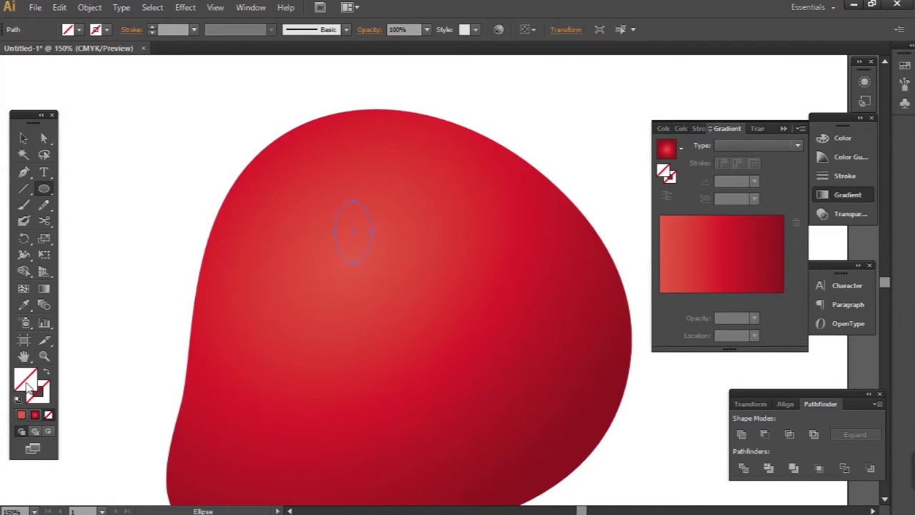
Fill the small oval with dark red.
double_click(27, 381)
left_click(359, 349)
left_click(508, 306)
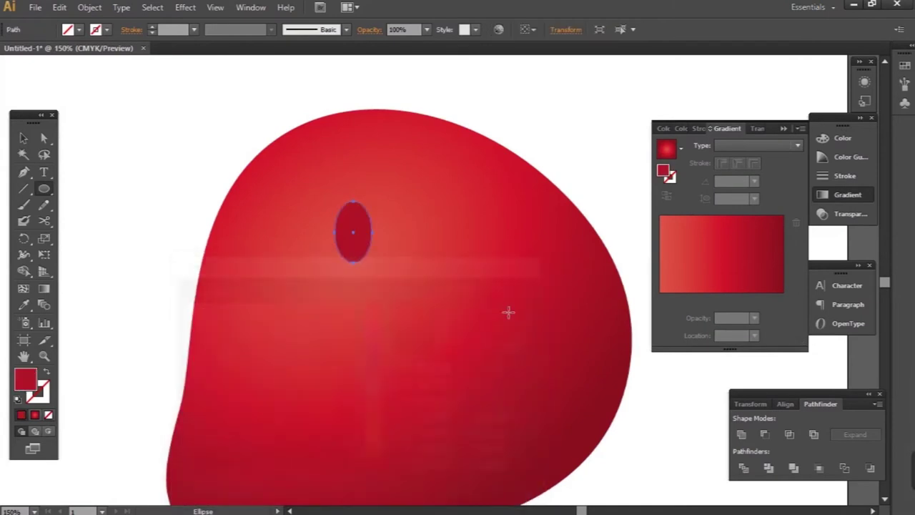
key("v")
scroll(353, 231, "up", 2)
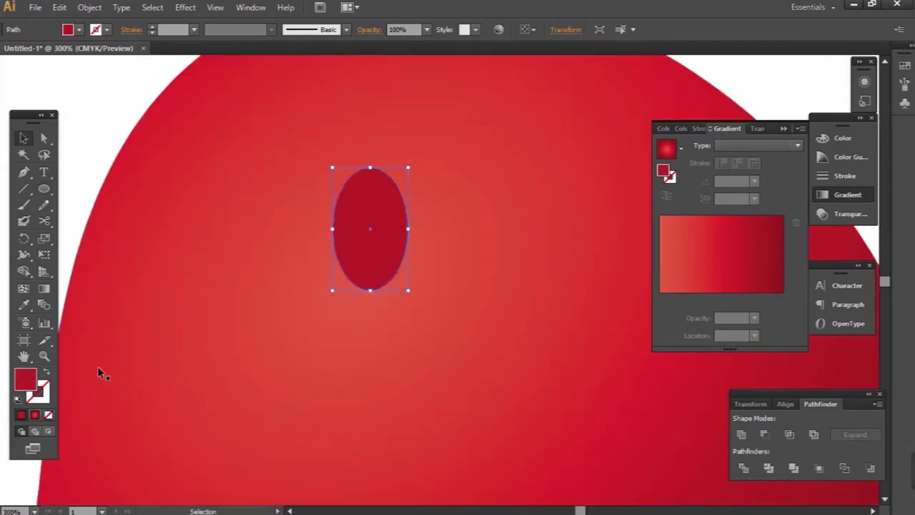
Fill a copy with orange #F99300, make it smaller and narrower, and centre it in the dark-red oval.
double_click(28, 385)
type("f99300")
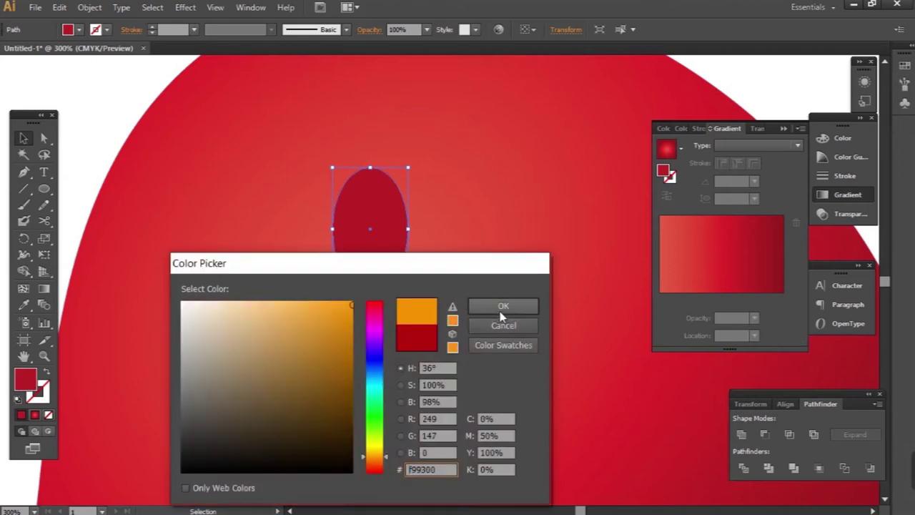
left_click(501, 312)
left_click_drag(407, 167, 390, 195)
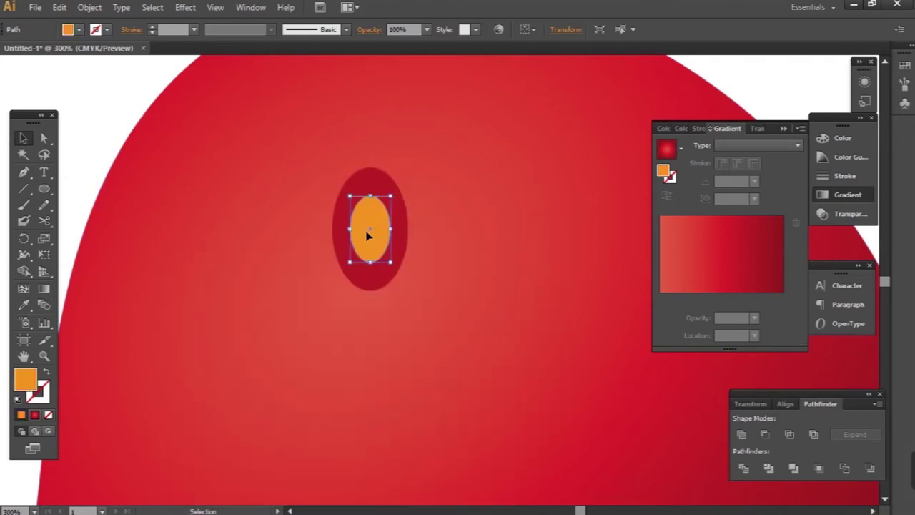
left_click_drag(366, 234, 365, 245)
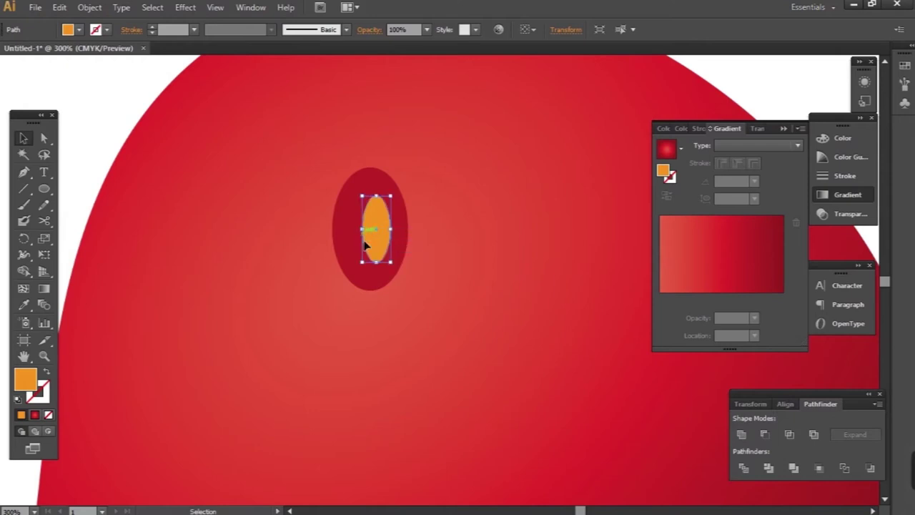
left_click(371, 283, "shift")
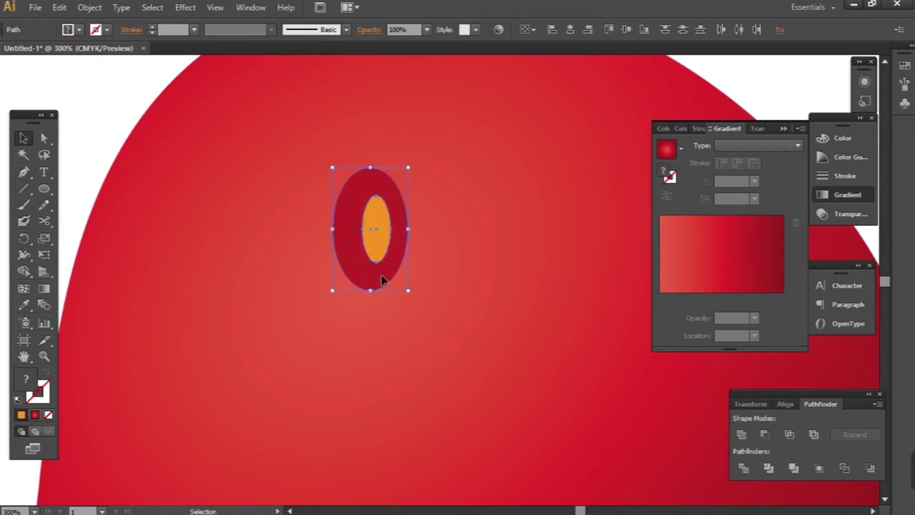
left_click(571, 33)
Tilt the first seed and spread tilted copies across the upper body.
key("ctrl+minus")
left_click_drag(409, 175, 433, 204)
mouse_move(380, 226)
left_mouse_down()
mouse_move(366, 213)
mouse_move(361, 118)
mouse_move(335, 109)
mouse_move(254, 181)
mouse_move(289, 175)
left_mouse_up()
mouse_move(361, 209)
left_mouse_down()
mouse_move(336, 195)
mouse_move(466, 229)
mouse_move(453, 215)
left_mouse_up()
mouse_move(324, 105)
left_mouse_down()
mouse_move(424, 115)
mouse_move(427, 107)
mouse_move(511, 145)
mouse_move(505, 152)
mouse_move(527, 174)
left_mouse_up()
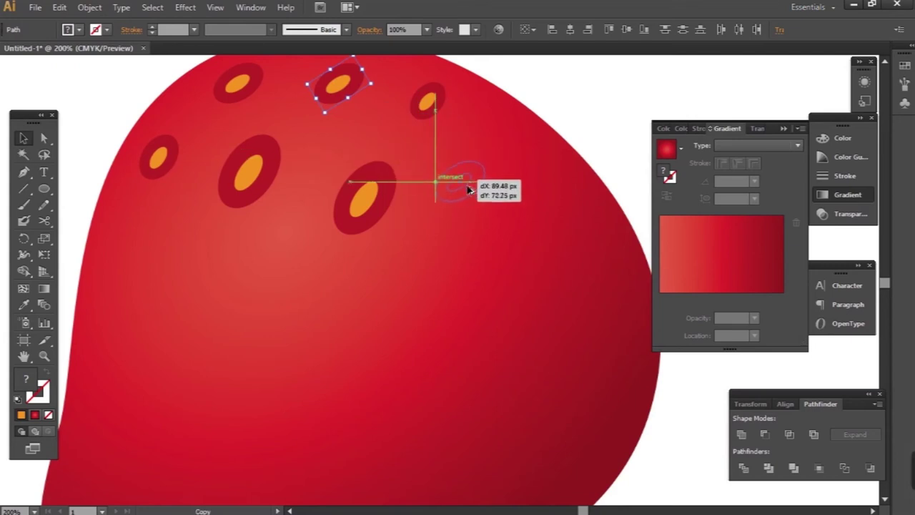
mouse_move(338, 86)
left_mouse_down()
mouse_move(463, 191)
mouse_move(506, 188)
mouse_move(481, 185)
left_mouse_up()
mouse_move(357, 96)
left_mouse_down()
mouse_move(506, 206)
mouse_move(529, 241)
left_mouse_up()
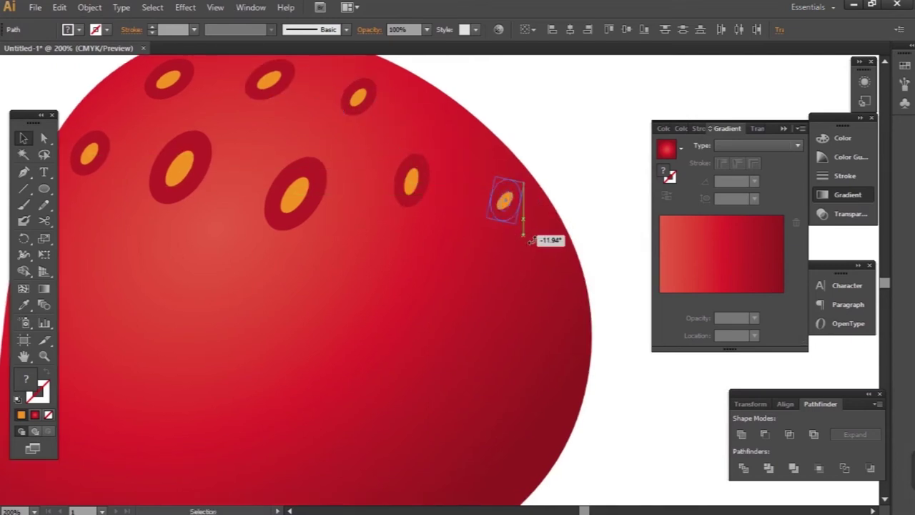
left_click_drag(505, 202, 495, 195)
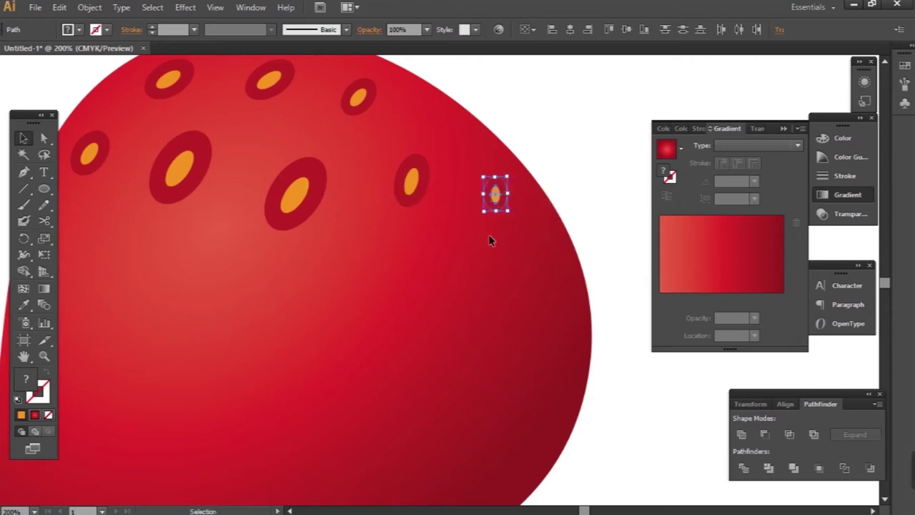
mouse_move(383, 141)
left_mouse_down()
mouse_move(497, 246)
mouse_move(532, 228)
left_mouse_up()
scroll(500, 236, "down", 1)
Place more seed copies lower on the left and middle of the body, rotating some.
mouse_move(376, 104)
left_mouse_down()
mouse_move(385, 213)
mouse_move(422, 206)
mouse_move(389, 239)
mouse_move(252, 220)
left_mouse_up()
scroll(422, 207, "left", 3)
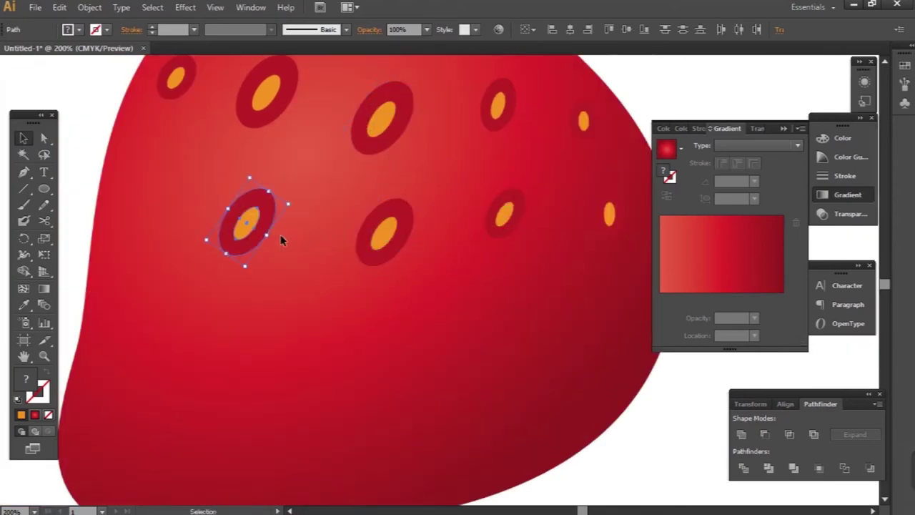
left_click_drag(299, 213, 304, 202)
scroll(255, 215, "down", 3)
left_click_drag(269, 114, 268, 214)
scroll(276, 253, "down", 2)
mouse_move(285, 175)
left_mouse_down()
mouse_move(231, 263)
mouse_move(278, 328)
left_mouse_up()
scroll(304, 324, "down", 2)
left_click_drag(588, 160, 357, 288)
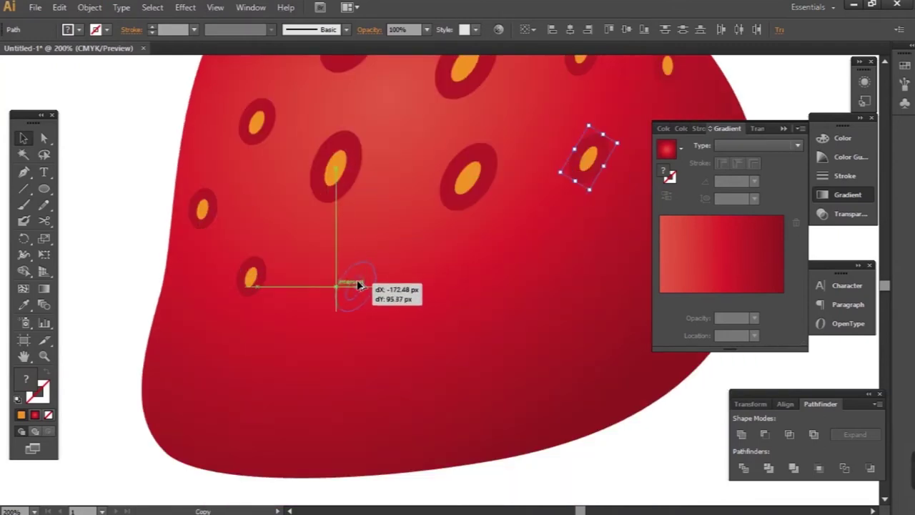
left_click_drag(342, 290, 348, 286)
Add seed copies in the lower rows down to the bottom edge.
scroll(347, 286, "down", 2)
mouse_move(569, 120)
left_mouse_down()
mouse_move(466, 247)
mouse_move(511, 248)
left_mouse_up()
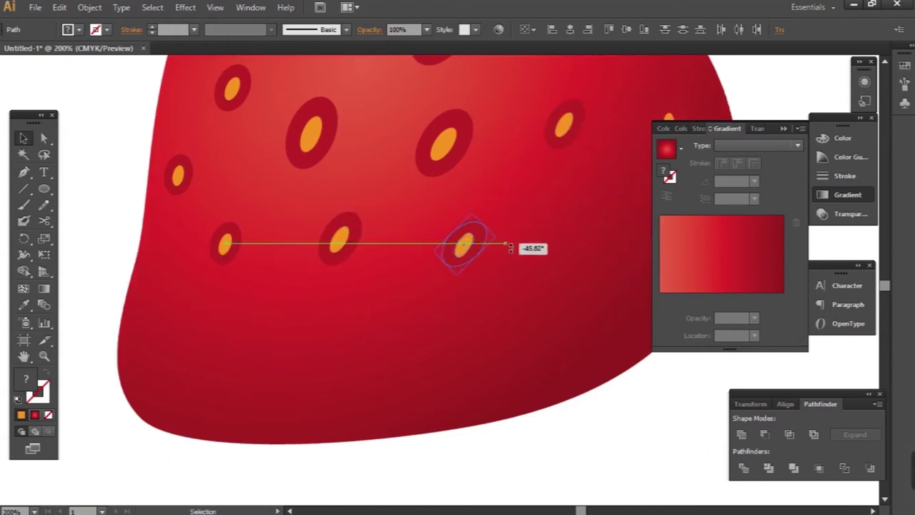
scroll(525, 250, "right", 3)
mouse_move(457, 146)
left_mouse_down()
mouse_move(491, 254)
mouse_move(590, 248)
mouse_move(535, 319)
mouse_move(545, 323)
mouse_move(433, 366)
mouse_move(456, 366)
mouse_move(467, 321)
mouse_move(439, 352)
mouse_move(390, 369)
left_mouse_up()
key("ctrl+shift+a")
left_click(397, 223)
mouse_move(403, 224)
left_mouse_down()
mouse_move(419, 245)
mouse_move(412, 254)
left_mouse_up()
mouse_move(408, 252)
left_mouse_down()
mouse_move(498, 326)
mouse_move(477, 313)
left_mouse_up()
mouse_move(502, 245)
left_mouse_down()
mouse_move(374, 318)
mouse_move(389, 319)
left_mouse_up()
mouse_move(555, 351)
left_mouse_down()
mouse_move(353, 374)
mouse_move(364, 373)
mouse_move(325, 306)
mouse_move(250, 287)
mouse_move(286, 276)
left_mouse_up()
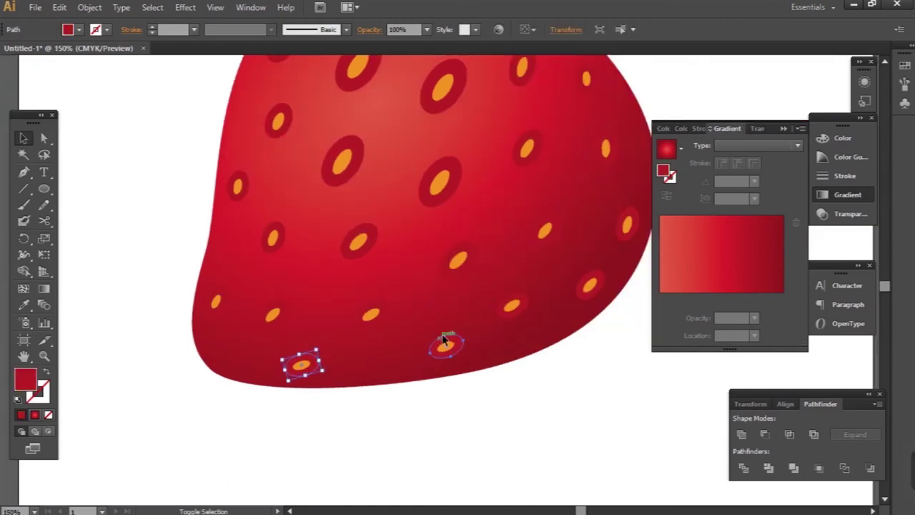
Select four lower seed rings and inspect their fill colour.
left_click(444, 342, "shift")
left_click(511, 306, "shift")
left_click(590, 286, "shift")
left_click(626, 227, "shift")
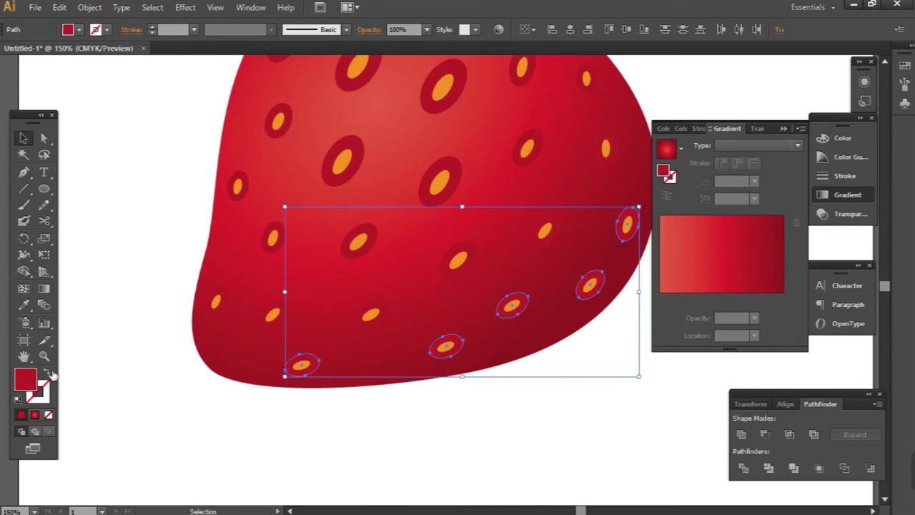
double_click(25, 379)
left_click(483, 308)
left_click(491, 421)
Fill five lower and right-side seed rings with a deeper red such as #9E1C20.
left_click(177, 365)
left_click(234, 378, "shift")
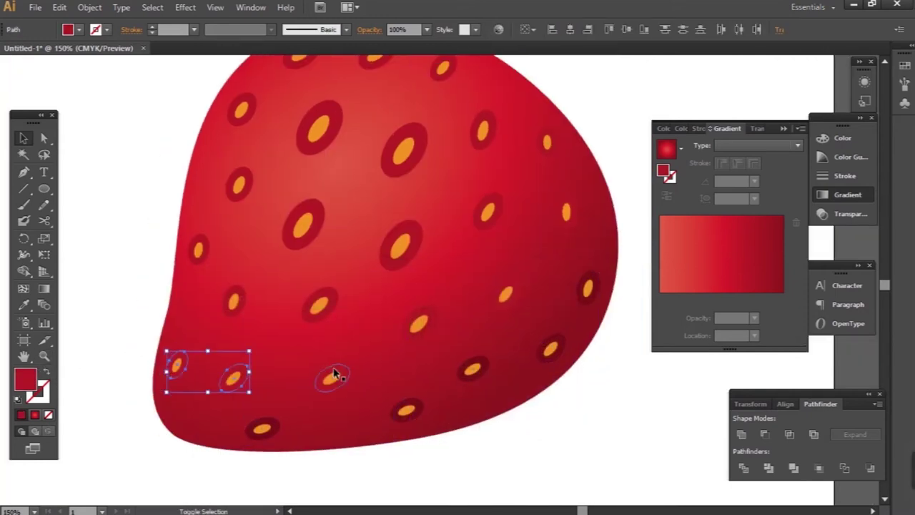
left_click(419, 339, "shift")
left_click(506, 295, "shift")
left_click(573, 228, "shift")
double_click(26, 381)
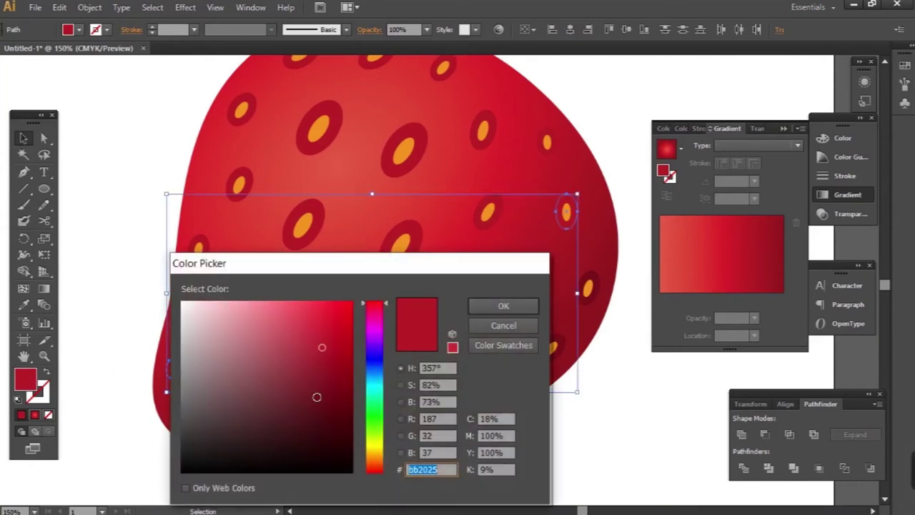
type("9e121d")
left_click(503, 306)
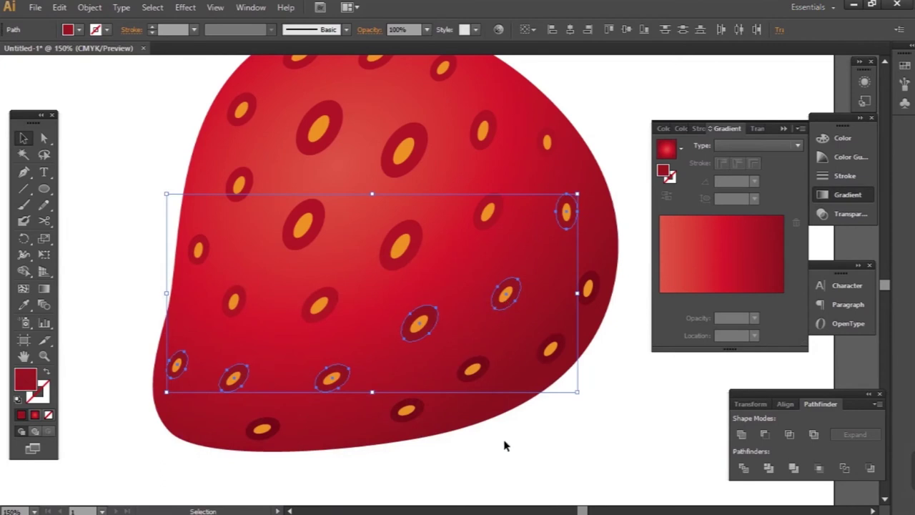
Shift an orange seed down-left within its ring and sample the ring reds with the Eyedropper.
left_click(504, 451)
scroll(483, 285, "up", 4, "alt")
left_click_drag(483, 285, 464, 293)
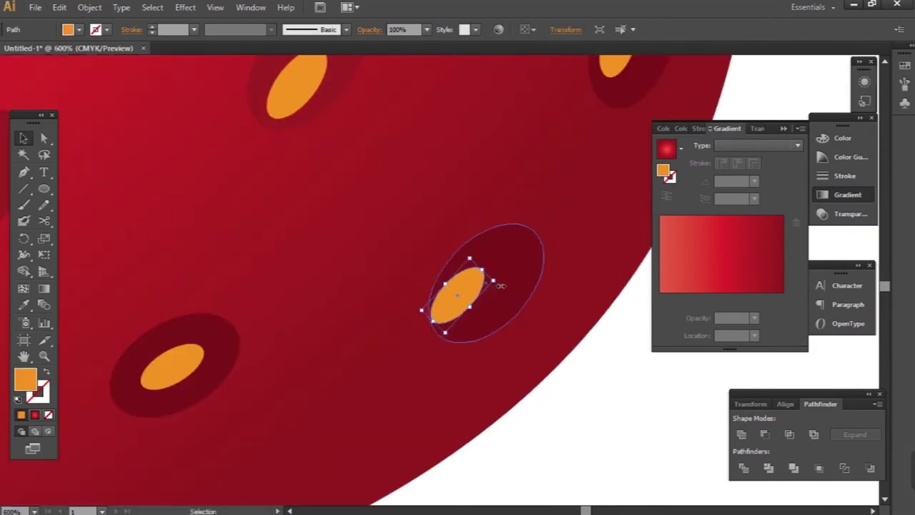
left_click(516, 286)
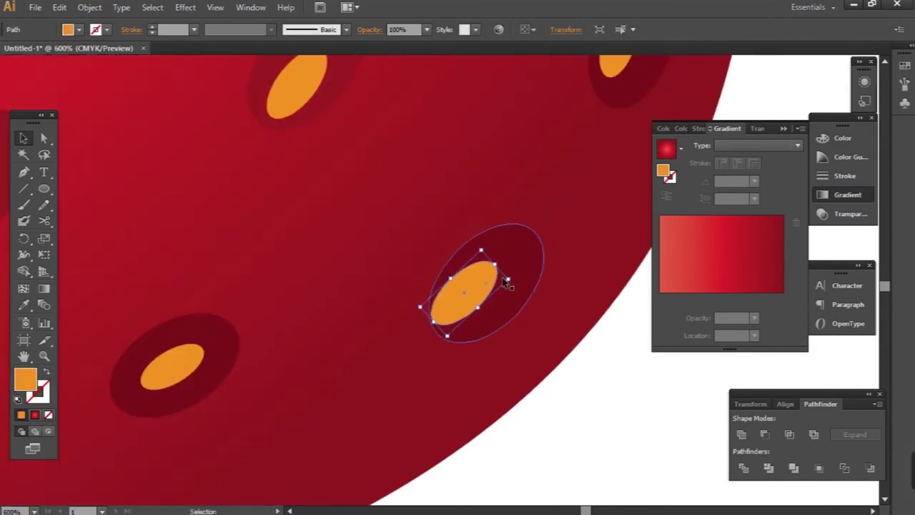
key("ctrl+1")
left_click(421, 314, "shift")
key("i")
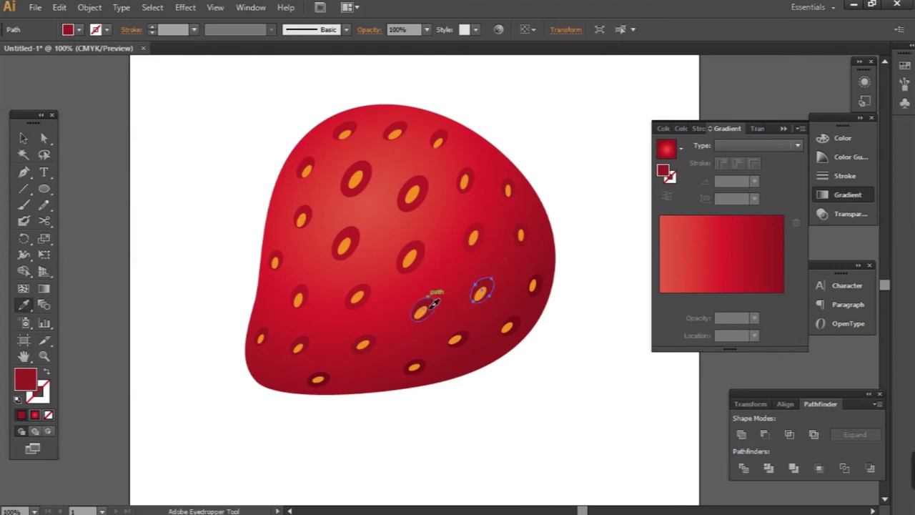
double_click(34, 385)
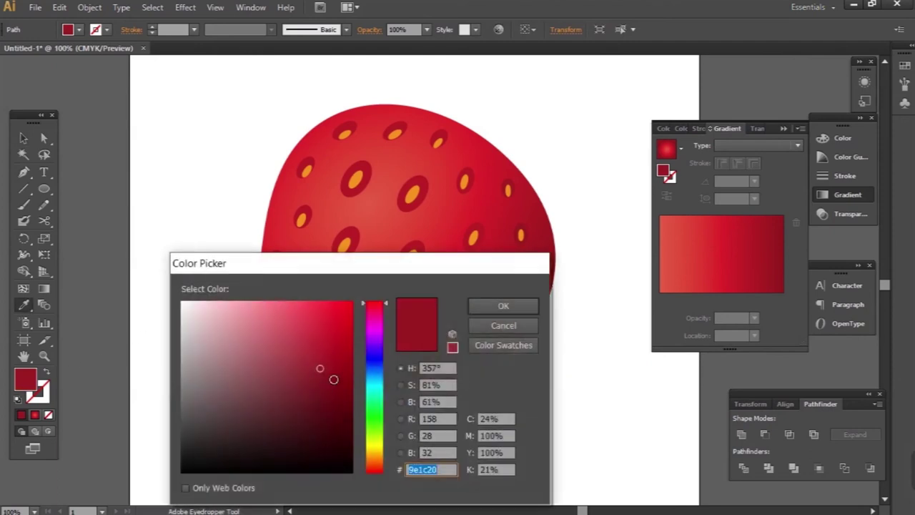
left_click(475, 308)
Start an unfilled stem path at the top of the strawberry.
key("v")
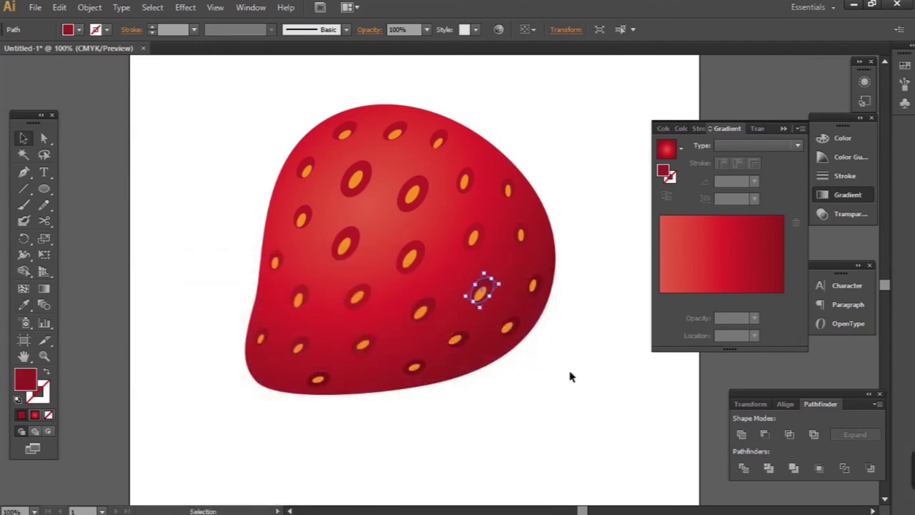
key("ctrl+plus")
key("p")
key("slash")
left_click(370, 131)
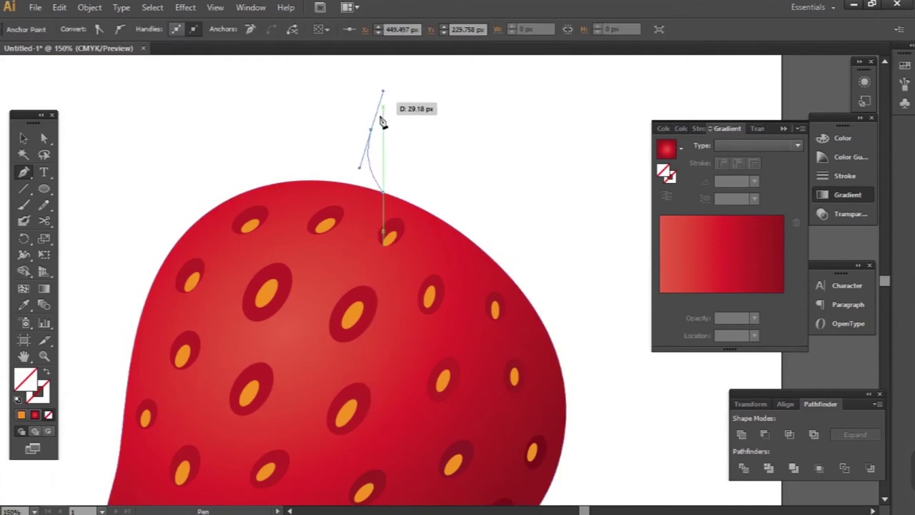
Finish the curved stem path and fill it green.
left_click_drag(383, 191, 429, 219)
left_click_drag(466, 246, 461, 241)
double_click(25, 378)
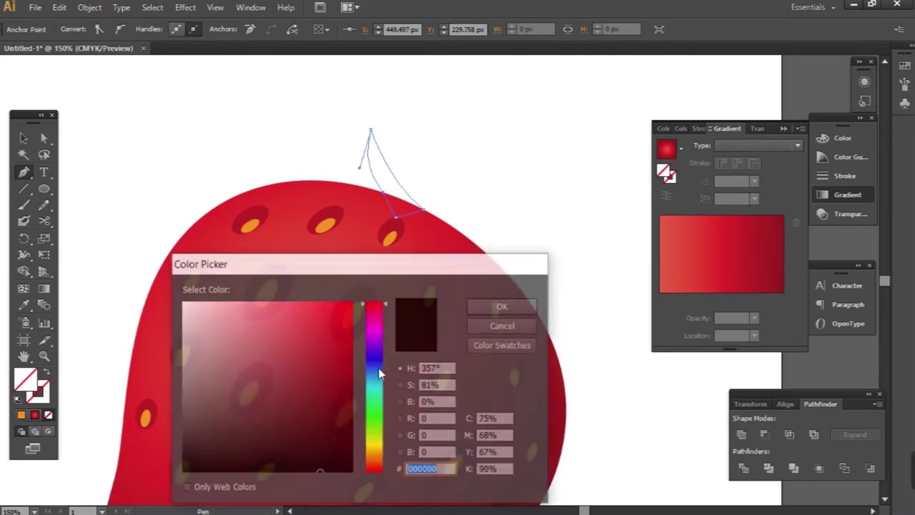
left_click(374, 424)
left_click(351, 377)
left_click(500, 306)
key("v")
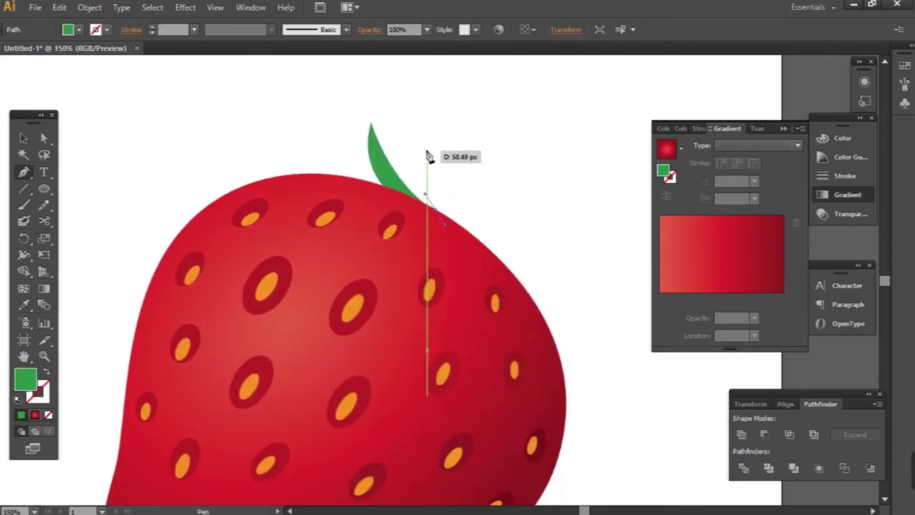
Draw a green leaf rising from the stem base and curving down to the strawberry edge.
left_click(433, 207)
mouse_move(431, 114)
left_mouse_down()
mouse_move(420, 107)
mouse_move(454, 163)
left_mouse_up()
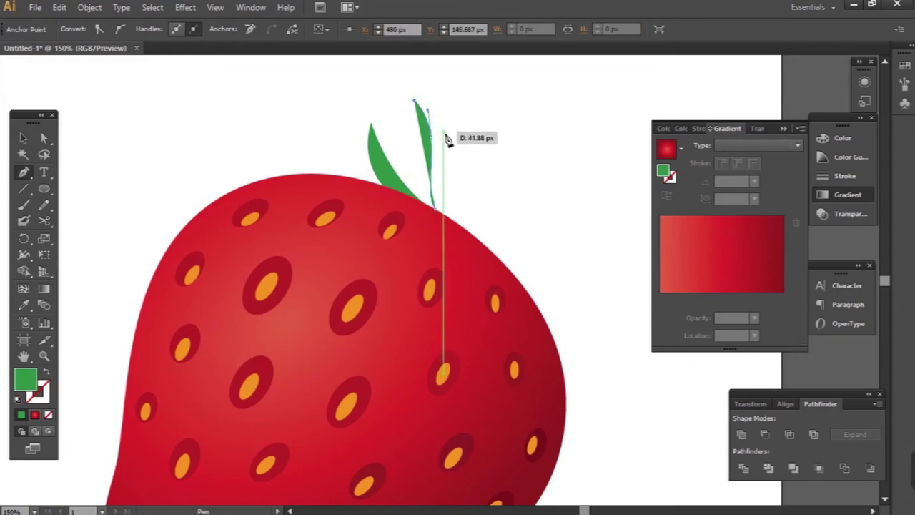
left_click_drag(487, 241, 491, 252)
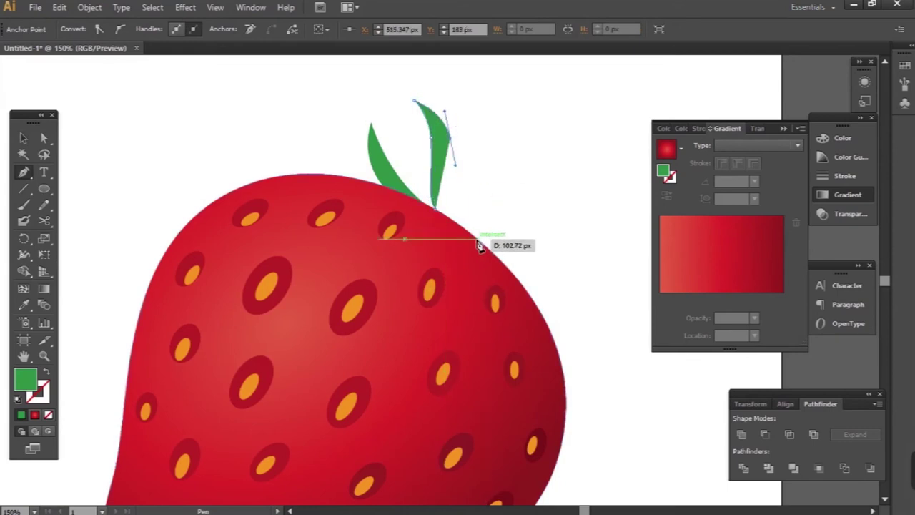
left_click(444, 238)
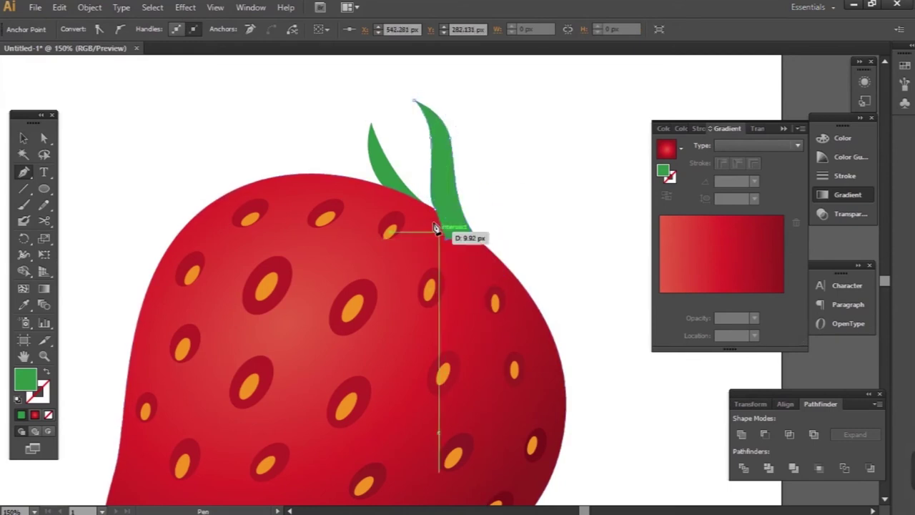
left_click(442, 217)
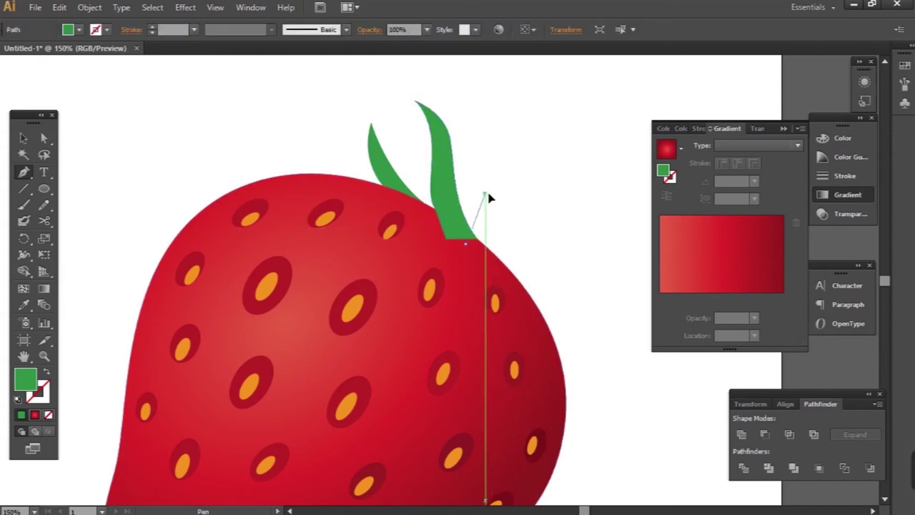
Draw more green leaves curving to the right, including a small lower one.
mouse_move(504, 184)
left_mouse_down()
mouse_move(538, 175)
mouse_move(545, 186)
mouse_move(493, 260)
mouse_move(572, 245)
mouse_move(557, 277)
left_mouse_up()
left_click_drag(559, 274, 538, 274)
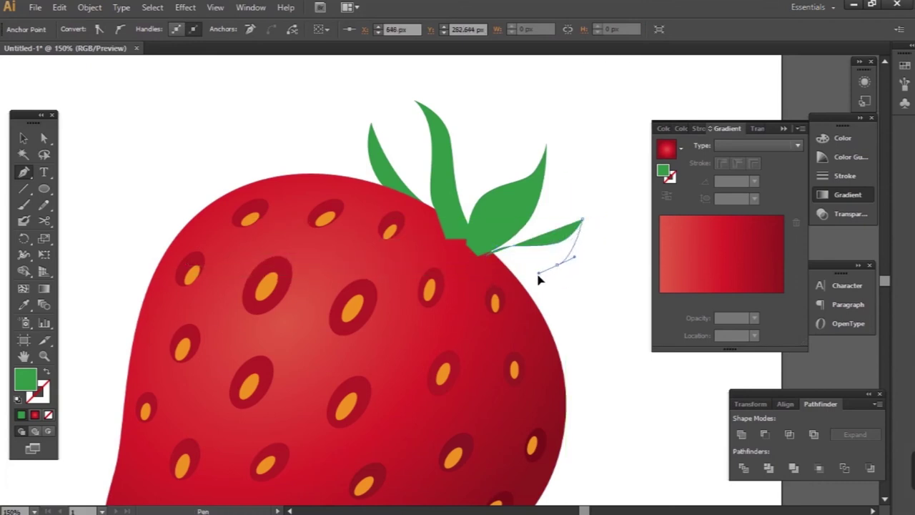
left_click_drag(486, 254, 489, 263)
left_click(513, 285)
left_click_drag(580, 294, 606, 287)
left_click_drag(527, 307, 496, 303)
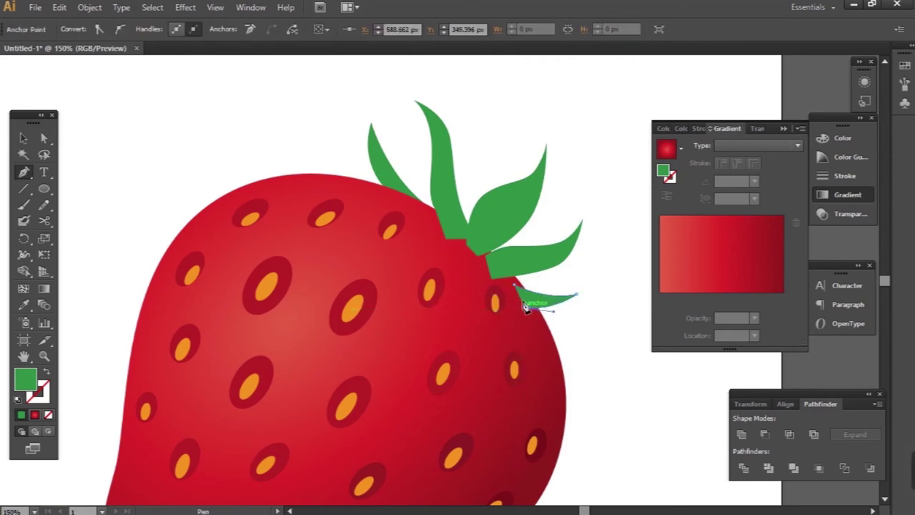
left_click_drag(518, 289, 527, 296)
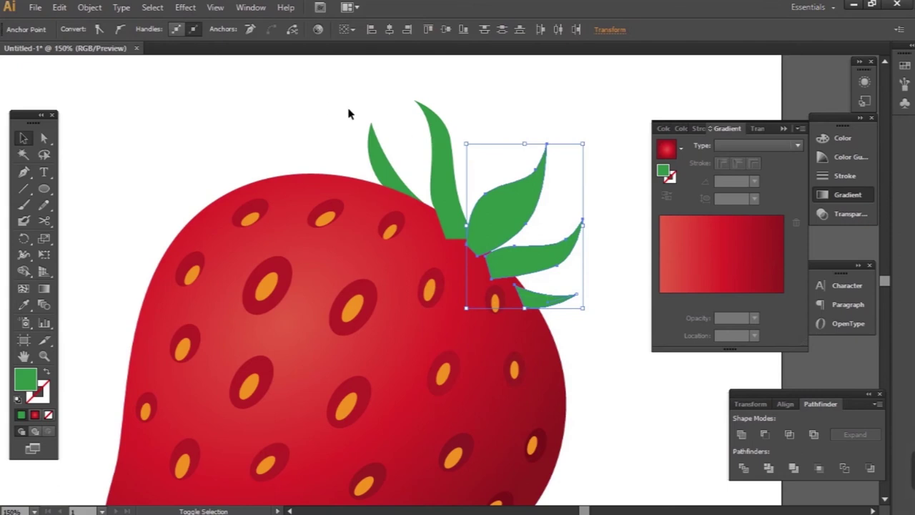
Select the green leaves, zoom in, and resize the small lower leaf.
left_click_drag(348, 112, 445, 134)
left_click(498, 143)
key("ctrl+equal")
mouse_move(510, 292)
left_mouse_down()
mouse_move(533, 307)
mouse_move(529, 296)
left_mouse_up()
Reshape the upper leaf's outline by moving its anchors and pulling the tip downward.
key("a")
left_click_drag(499, 235, 509, 227)
left_click_drag(396, 256, 415, 257)
left_click_drag(486, 238, 521, 231)
mouse_move(382, 218)
left_mouse_down()
mouse_move(391, 230)
mouse_move(429, 220)
left_mouse_up()
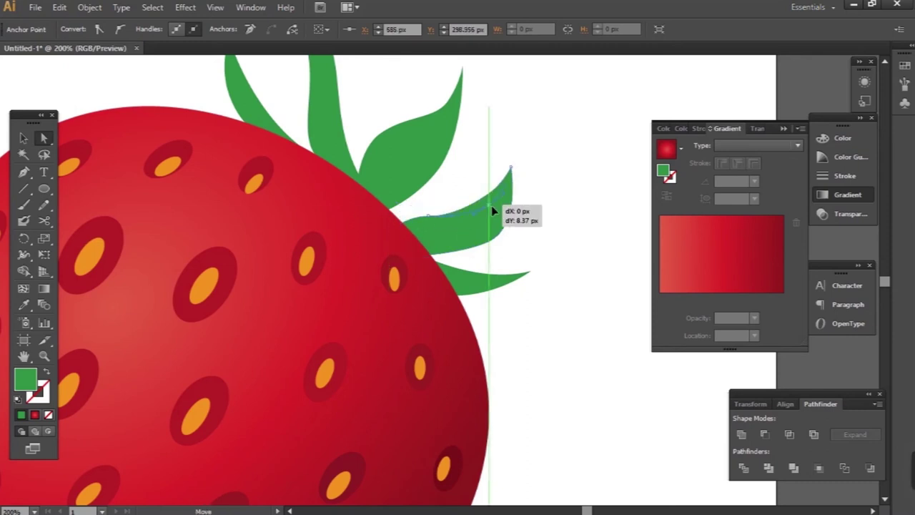
left_click_drag(488, 200, 496, 211)
scroll(455, 224, "up", 1)
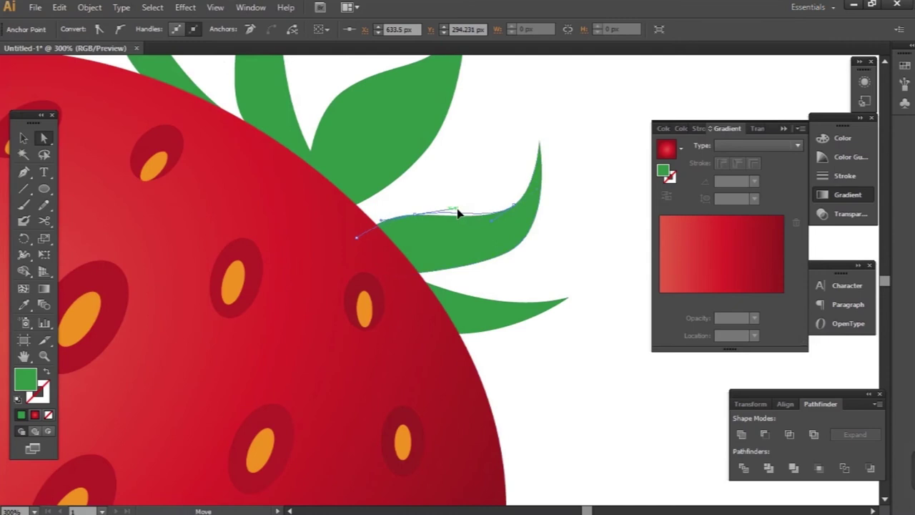
left_click_drag(543, 146, 549, 174)
Show the upper leaf's anchors and handles, then lower its tip point.
left_click(543, 198)
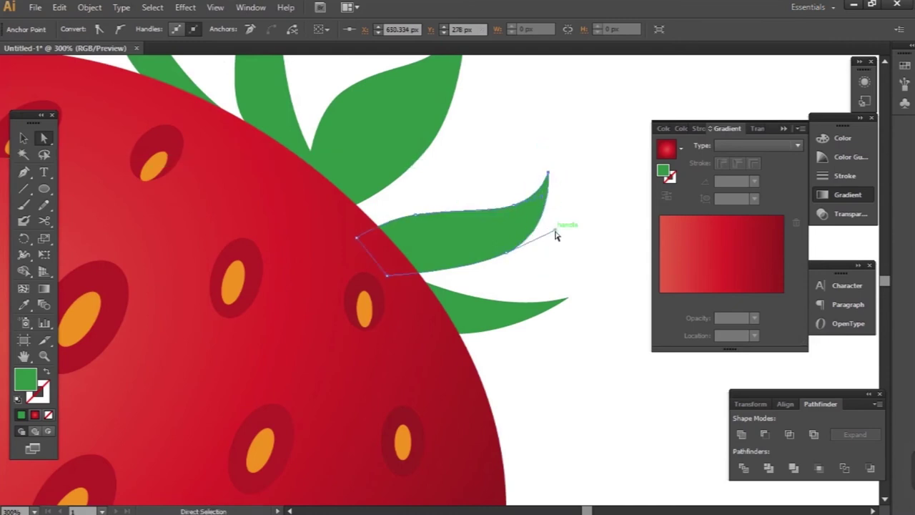
left_click_drag(558, 228, 555, 213)
scroll(357, 235, "up", 2)
left_click_drag(316, 263, 315, 256)
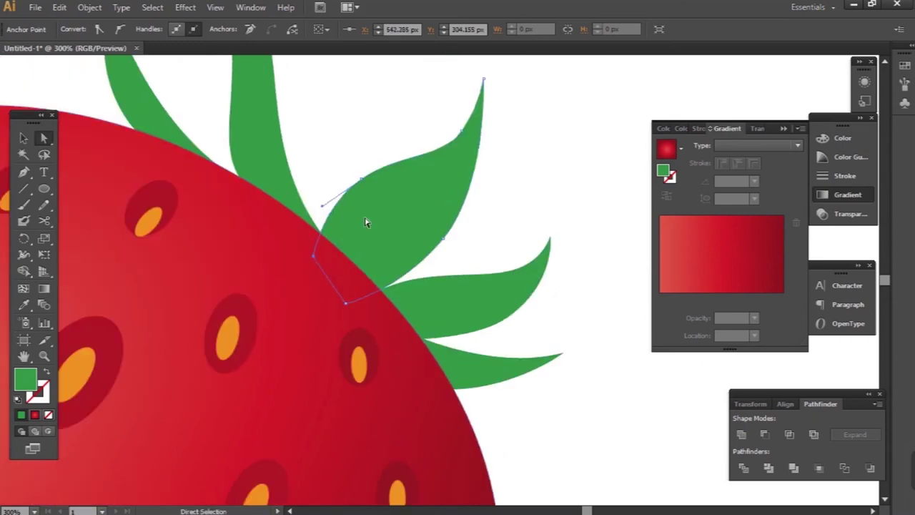
left_click_drag(397, 162, 370, 224)
left_click(438, 195)
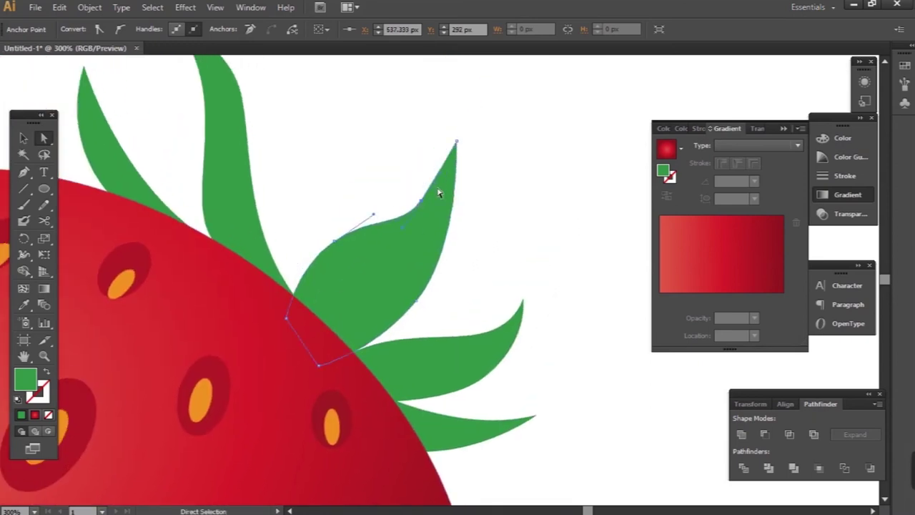
left_click_drag(456, 141, 452, 155)
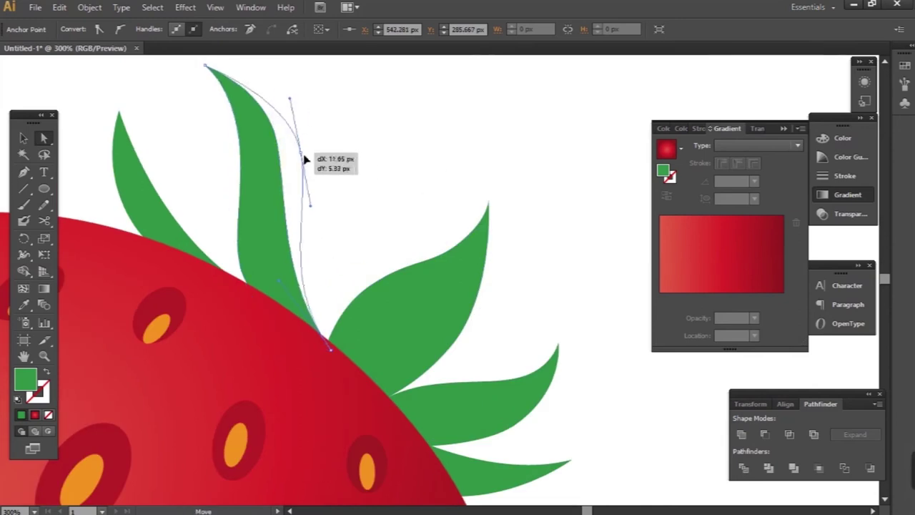
Round the tall leaf's top, narrow it, widen its base and straighten its left side.
mouse_move(307, 153)
left_mouse_down()
mouse_move(329, 190)
mouse_move(336, 236)
left_mouse_up()
left_click_drag(204, 78, 277, 122)
left_click_drag(241, 153, 290, 203)
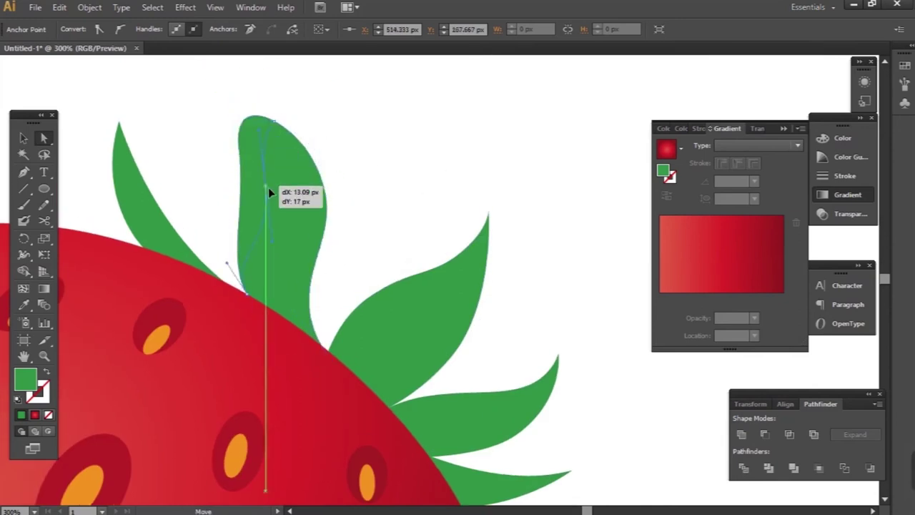
left_click_drag(247, 295, 268, 352)
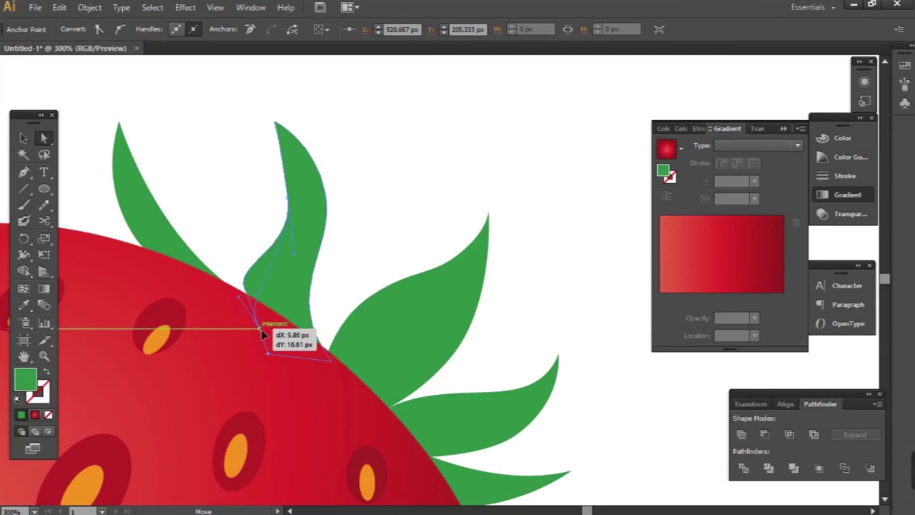
left_click_drag(291, 206, 291, 206)
left_click_drag(290, 143, 287, 189)
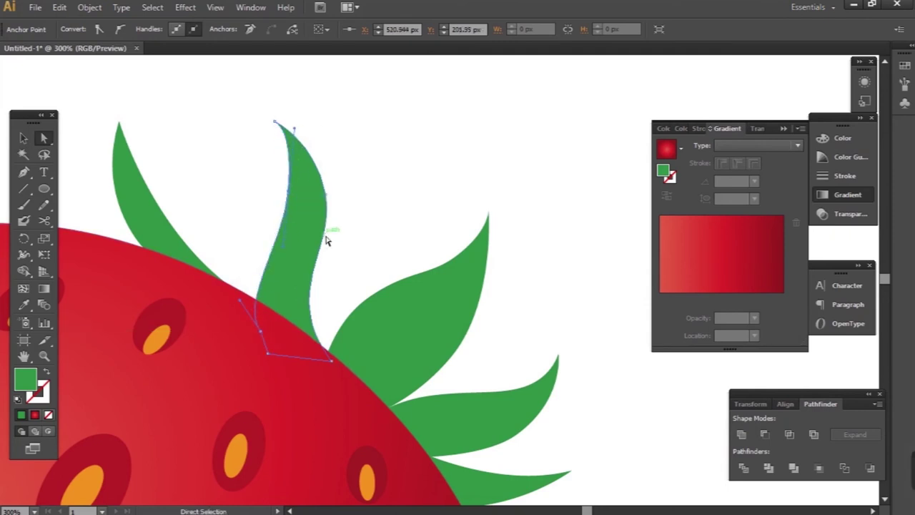
left_click_drag(281, 295, 310, 327)
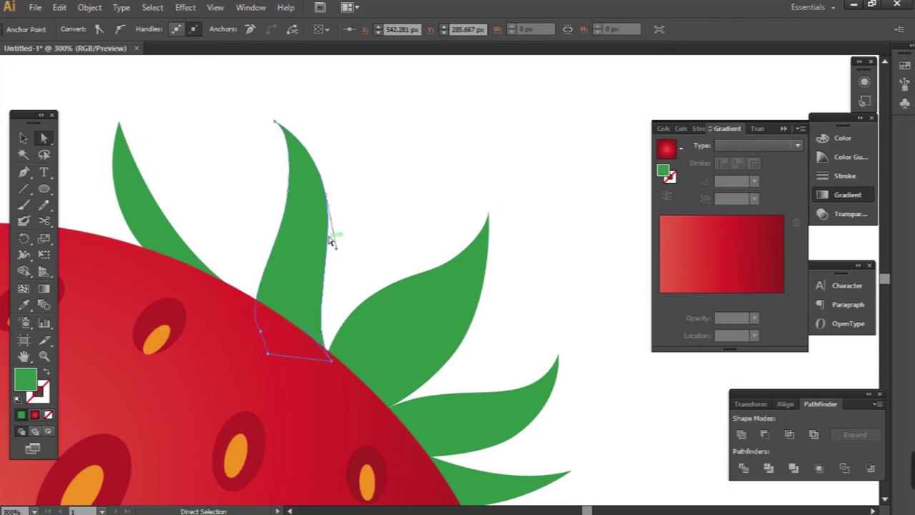
Reposition the leaf and adjust the anchor points at its base.
scroll(325, 222, "down", 3)
key("v")
left_click_drag(274, 175, 186, 162)
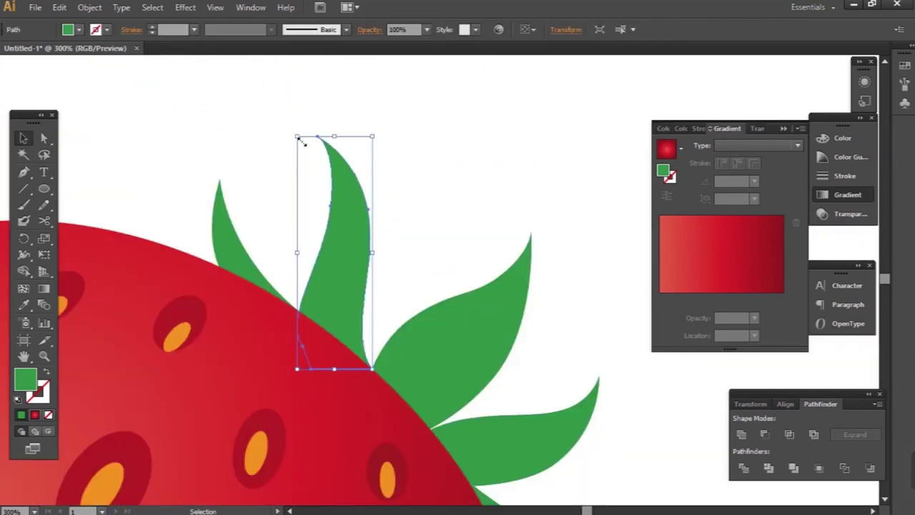
left_click_drag(311, 175, 317, 190)
key("a")
left_click_drag(311, 346, 306, 343)
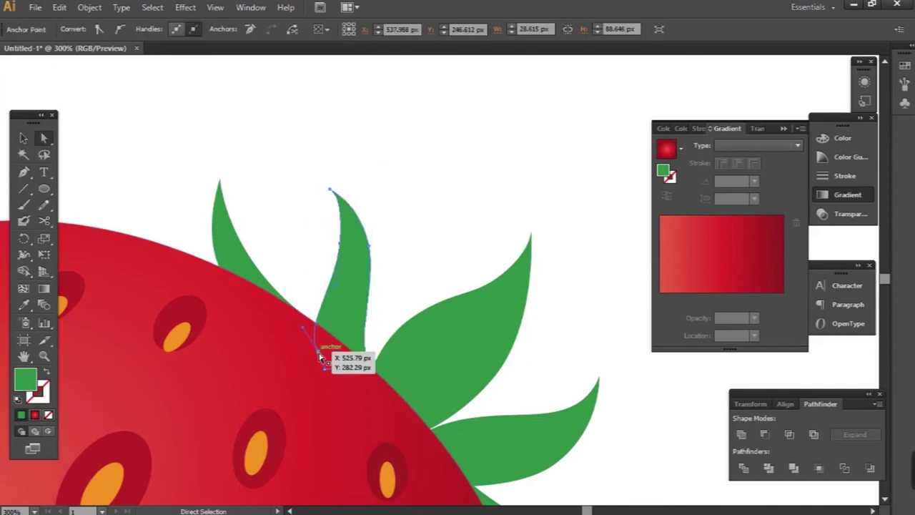
Reshape the upper leaf's tip curve and enlarge the leaf group from its top-left corner.
key("ctrl+plus")
key("ctrl+plus")
left_click_drag(337, 246, 318, 328)
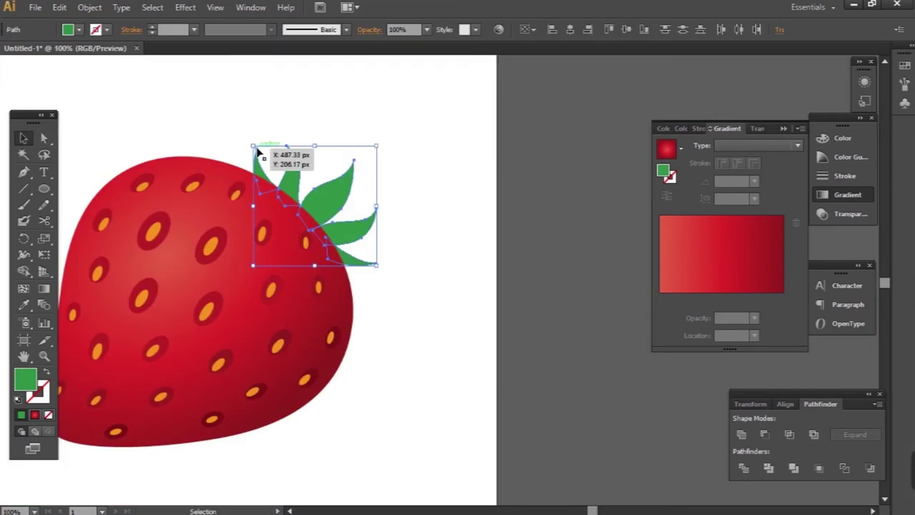
left_click_drag(250, 143, 229, 124)
key("ctrl+plus")
Draw a closed, curved stem shape reaching out from the leaf base with the Pen tool.
key("p")
left_click(295, 211)
left_click_drag(372, 193, 413, 178)
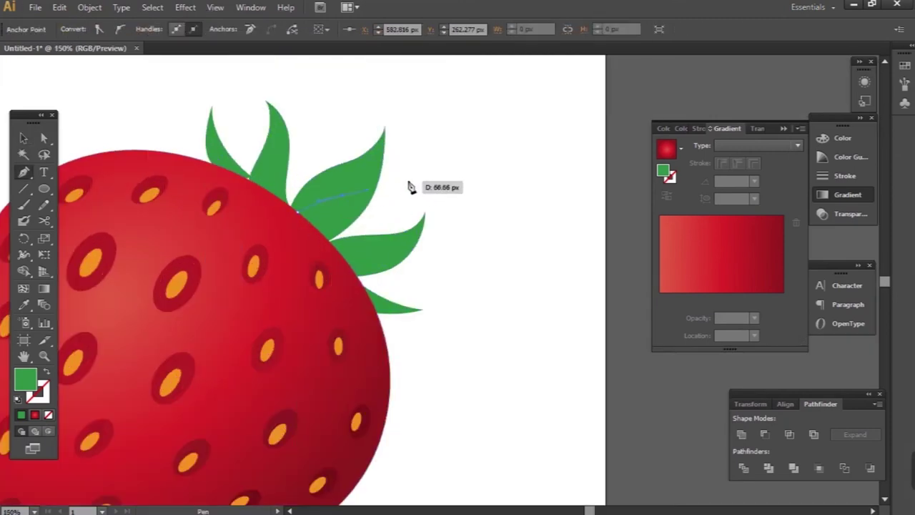
left_click(419, 185)
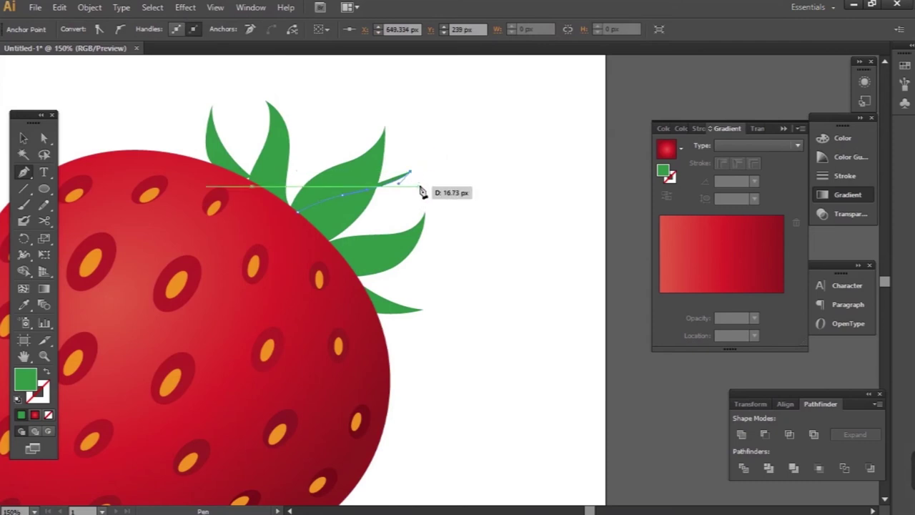
left_click(345, 219)
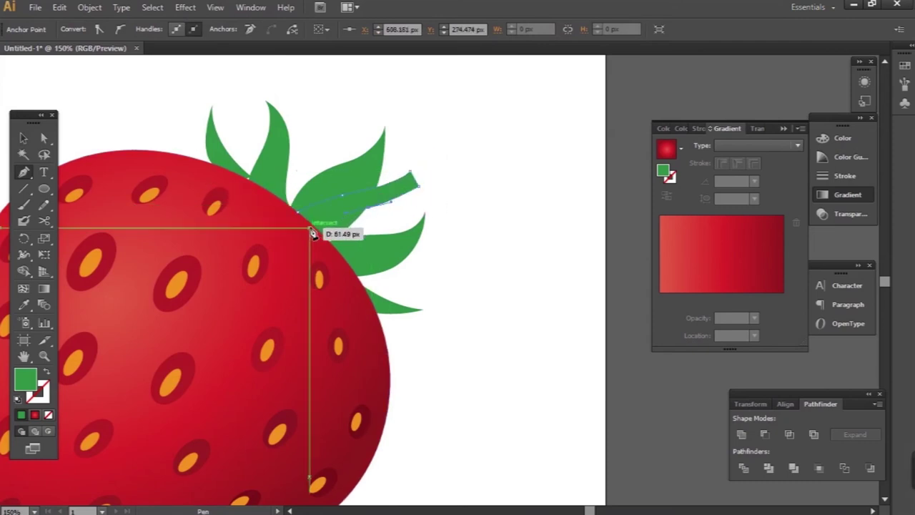
left_click(309, 228)
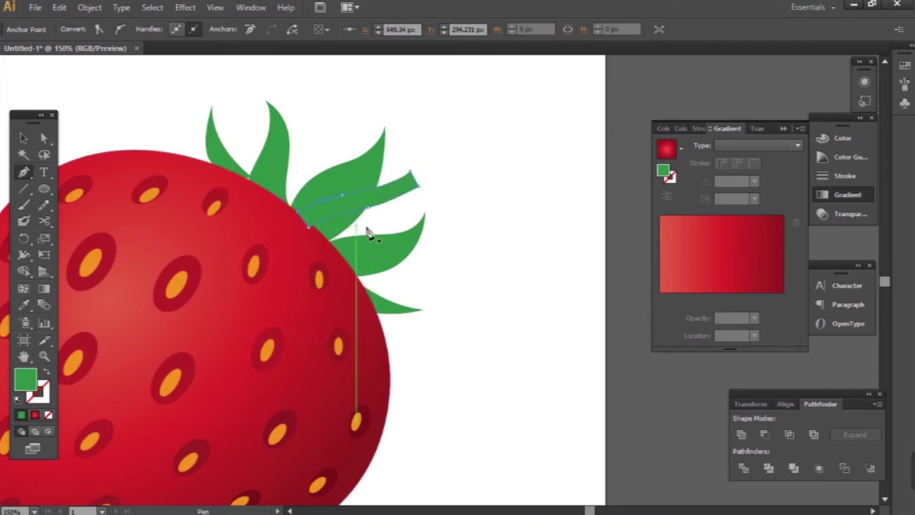
Fill the stem with dark green #137f28.
key("v")
left_click(327, 387)
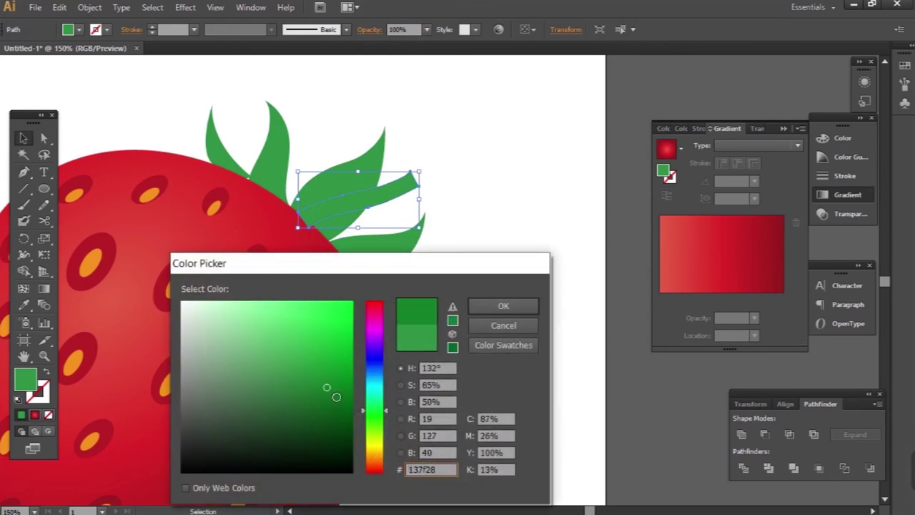
left_click(503, 306)
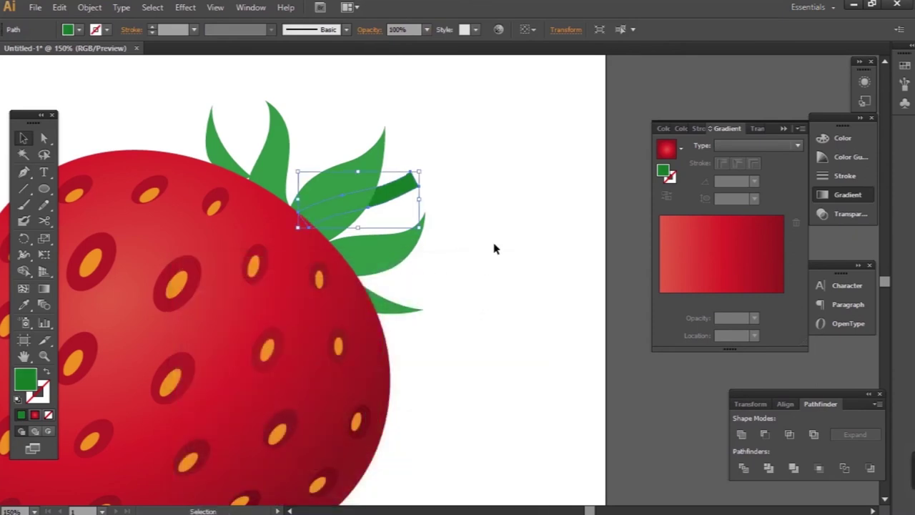
left_click(494, 243)
Move a left leaf into a better position.
scroll(251, 195, "up", 3)
left_click(272, 214)
mouse_move(351, 296)
left_mouse_down()
mouse_move(291, 241)
mouse_move(291, 227)
left_mouse_up()
left_click(321, 194)
scroll(311, 204, "down", 3)
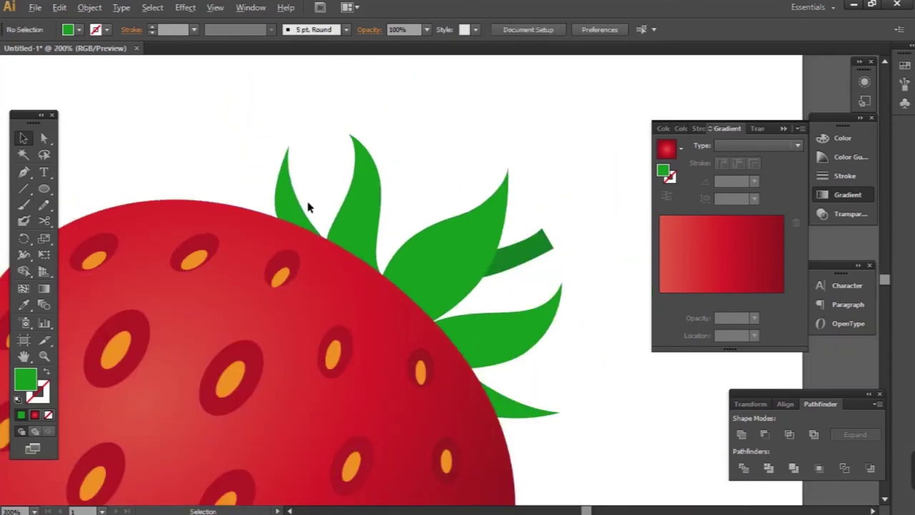
Give the middle leaf a light-to-dark green linear gradient running up the leaf.
left_click(350, 227)
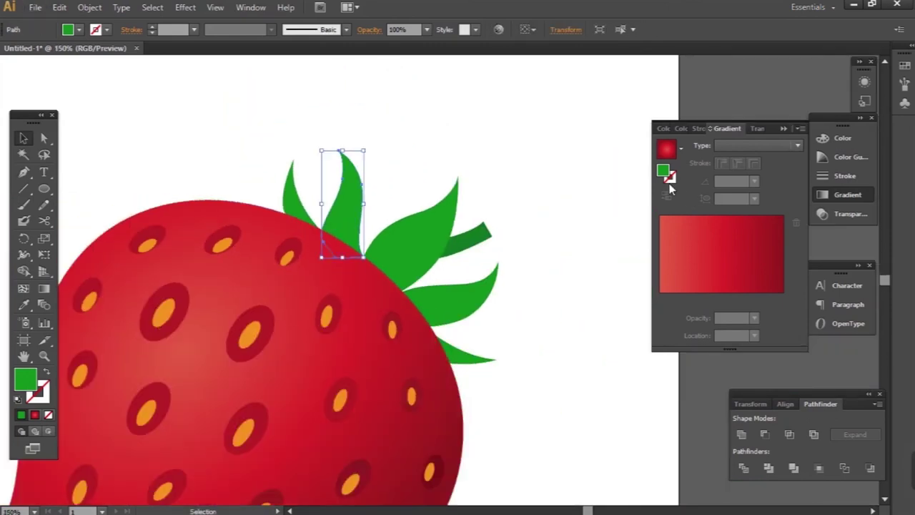
left_click(695, 293)
mouse_move(660, 299)
left_mouse_down()
mouse_move(762, 311)
mouse_move(786, 326)
left_mouse_up()
left_click_drag(690, 299, 696, 300)
left_click_drag(781, 300, 787, 300)
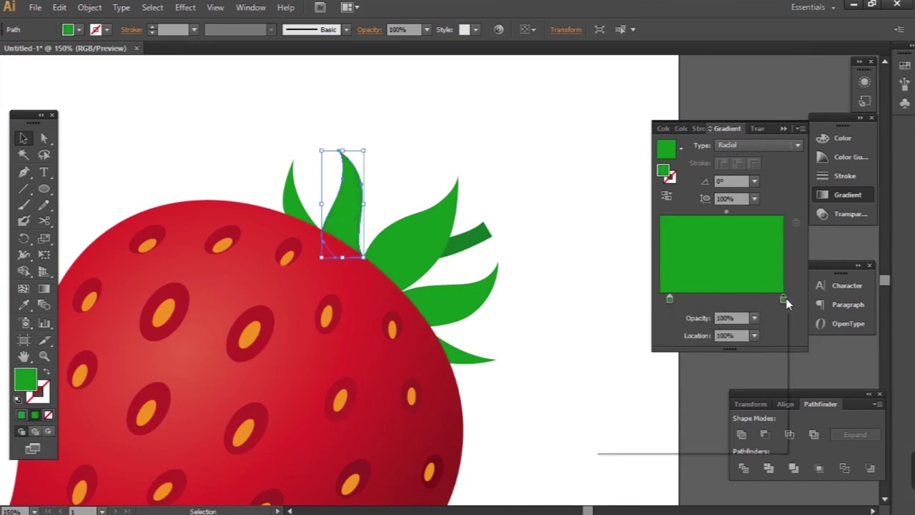
double_click(784, 299)
left_click(699, 400)
left_click(550, 327)
left_click(758, 145)
left_click(729, 156)
key("g")
left_click_drag(351, 230, 363, 161)
Copy the middle leaf's green gradient to the four other leaves with the Eyedropper.
key("v")
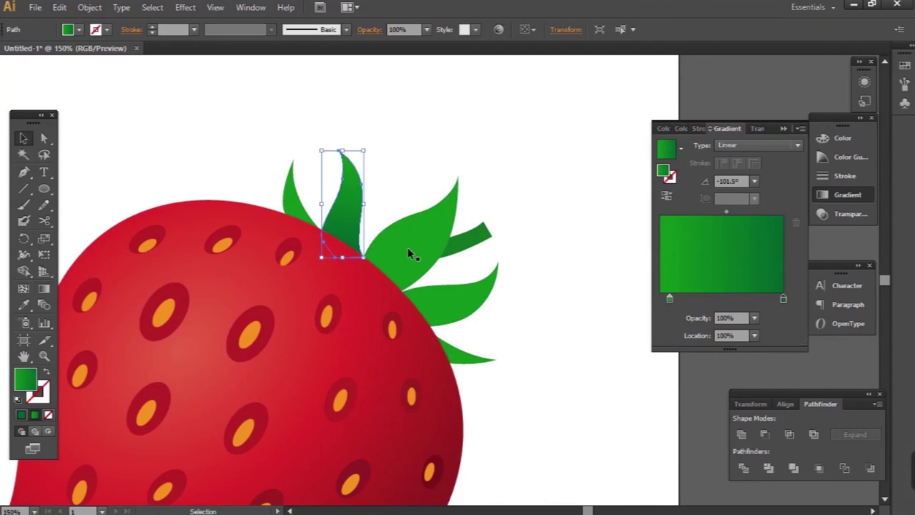
left_click(412, 253)
left_click(486, 300, "shift")
left_click(466, 354, "shift")
left_click(289, 191, "shift")
key("i")
left_click(351, 207)
Angle the gradients along the upper-right and right-hand leaves.
key("v")
left_click(421, 250)
key("g")
left_click_drag(459, 188, 377, 284)
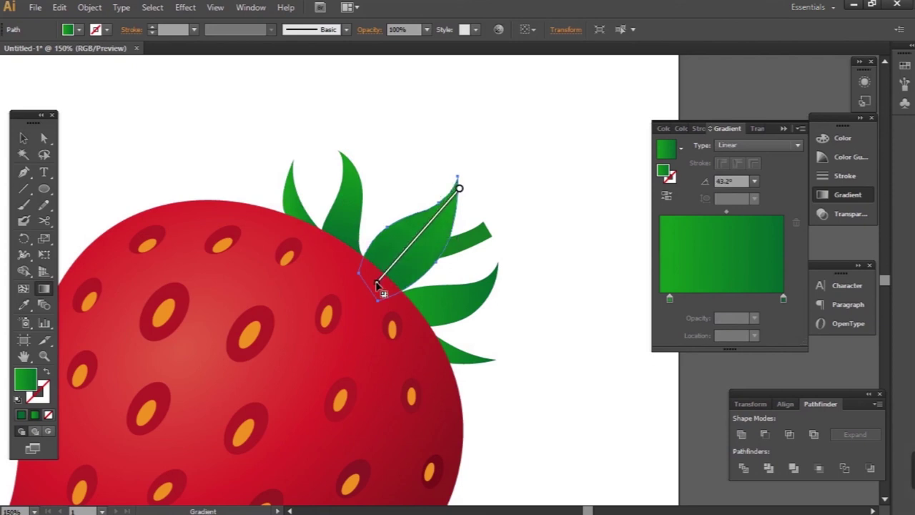
key("v")
left_click(478, 305)
key("g")
mouse_move(496, 280)
left_mouse_down()
mouse_move(421, 313)
mouse_move(497, 355)
left_mouse_up()
Adjust the gradients on the bottom-right and left leaves.
key("v")
left_click(472, 350)
key("g")
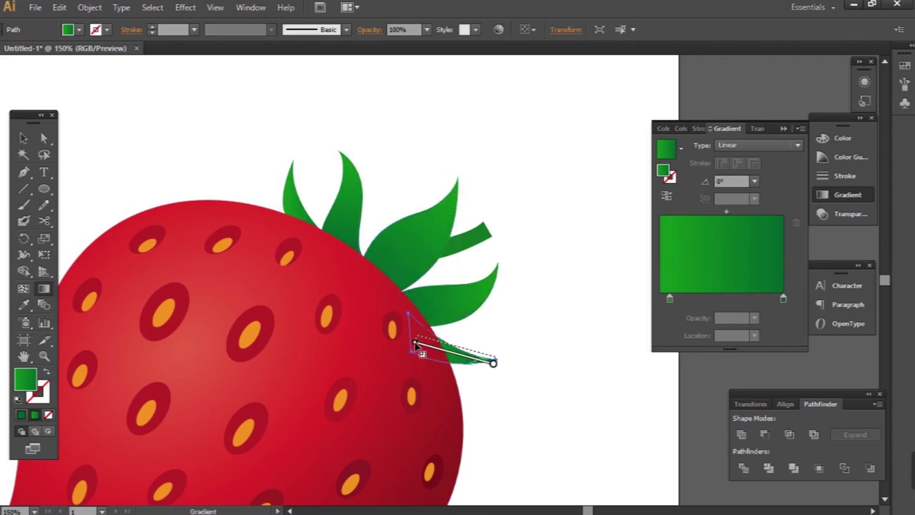
key("v")
left_click(301, 178)
key("g")
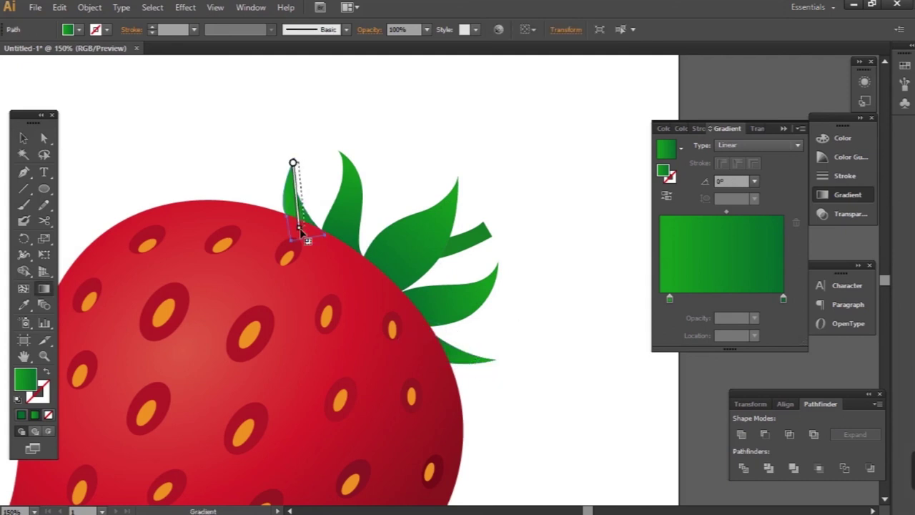
left_click_drag(301, 247, 303, 247)
key("v")
Move the lighter green gradient stop to about a third on the right leaves.
left_click(171, 123)
left_click(429, 214)
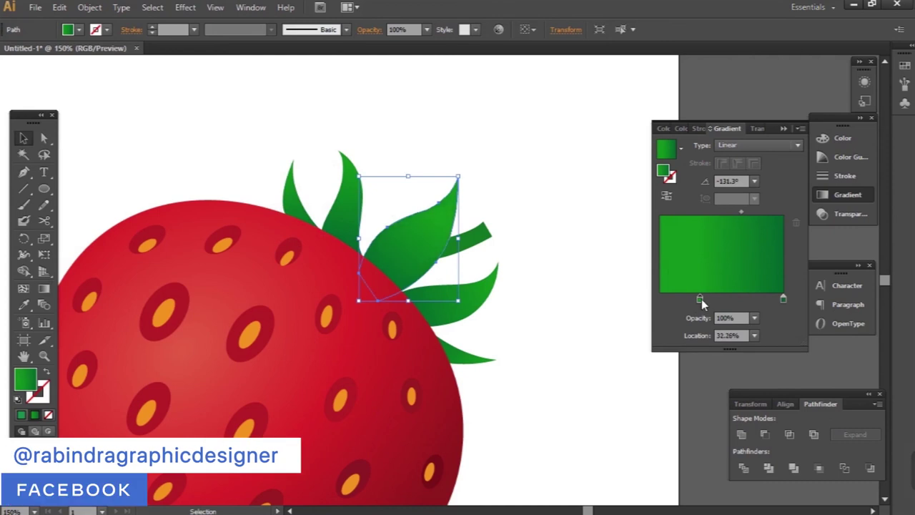
left_click(498, 298)
left_click_drag(673, 299, 703, 300)
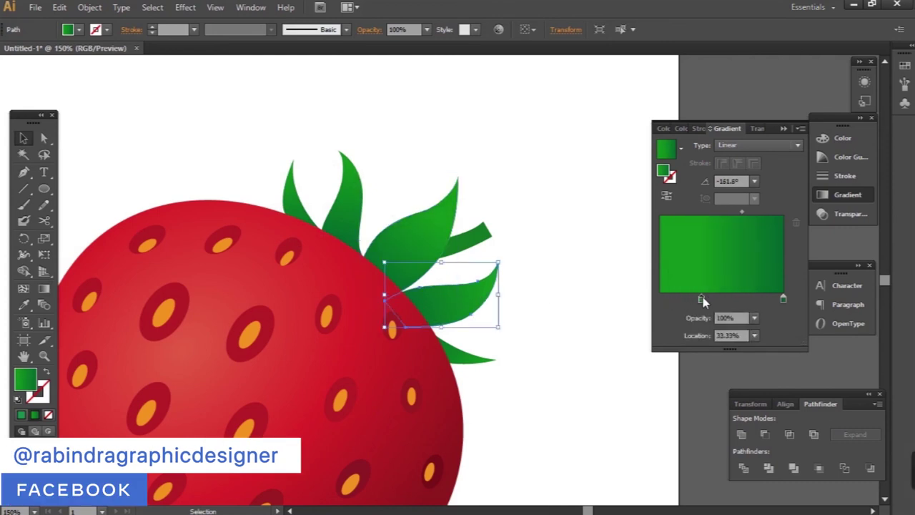
Lengthen the stem and draw an ellipse below the strawberry.
key("ctrl+minus")
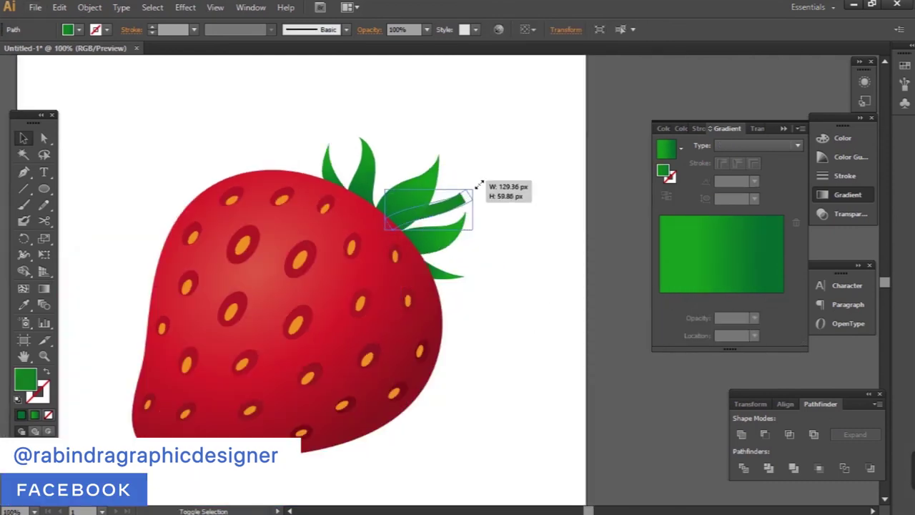
left_click_drag(466, 195, 483, 187)
key("ctrl+plus")
key("i")
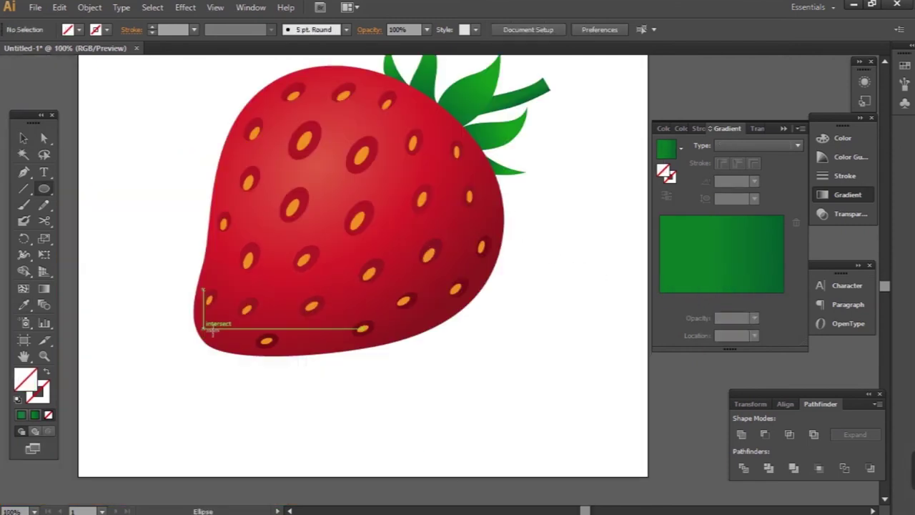
mouse_move(213, 326)
left_mouse_down()
mouse_move(474, 388)
mouse_move(528, 420)
left_mouse_up()
Fill the ellipse with a black-to-transparent radial gradient squashed to a 31% aspect.
left_click(666, 148)
left_click(765, 299)
left_click(754, 317)
left_click(759, 334)
left_click(740, 174)
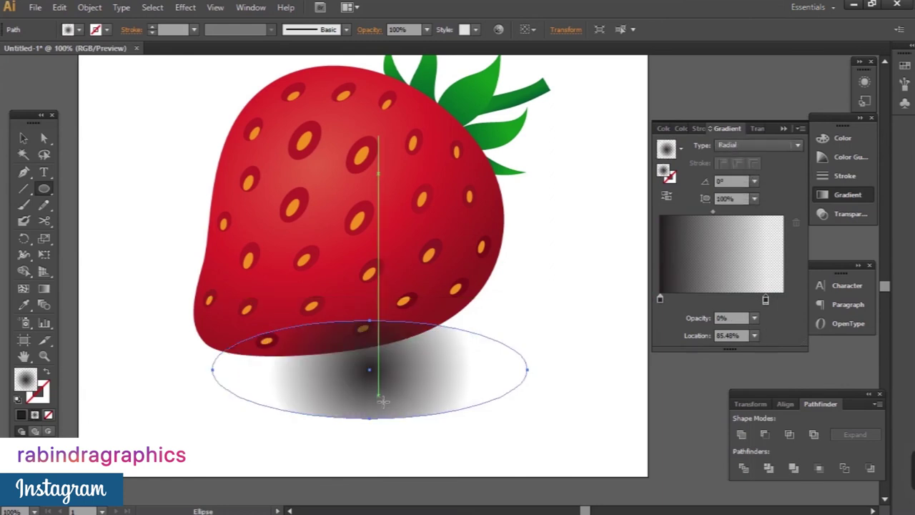
key("g")
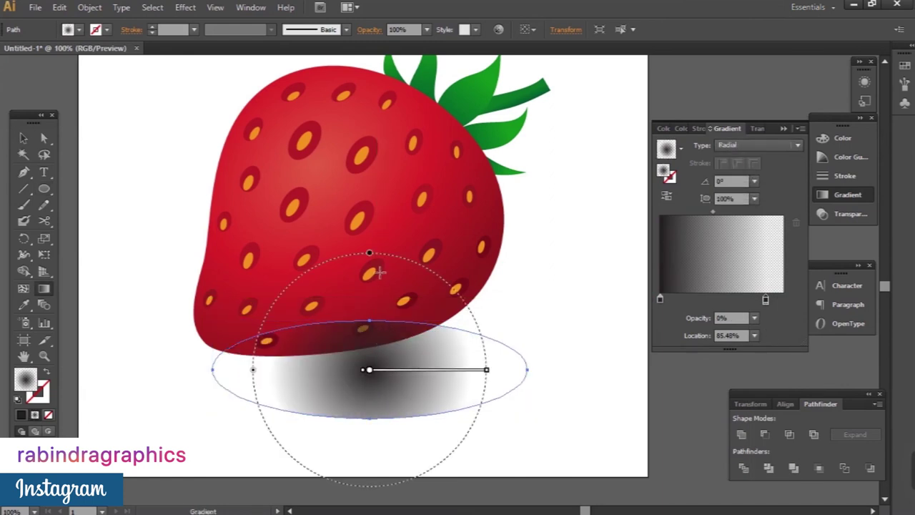
left_click_drag(370, 255, 369, 323)
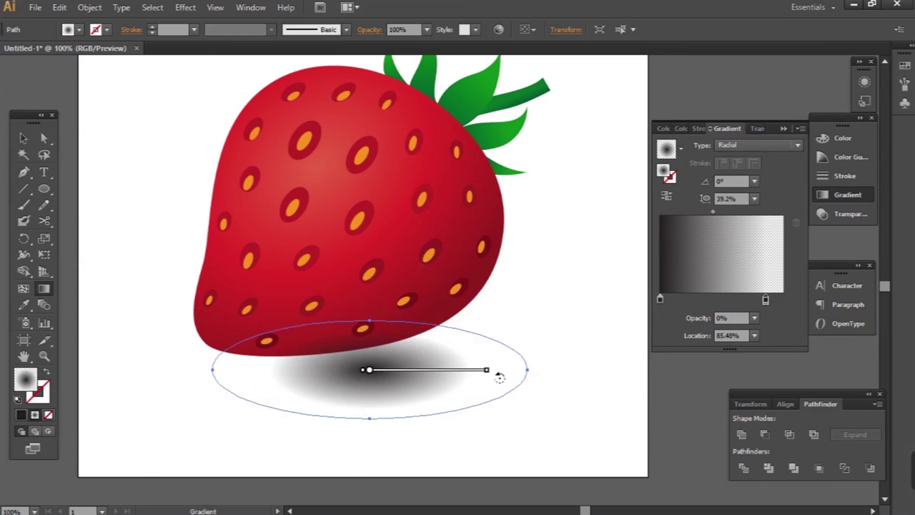
left_click_drag(496, 372, 522, 370)
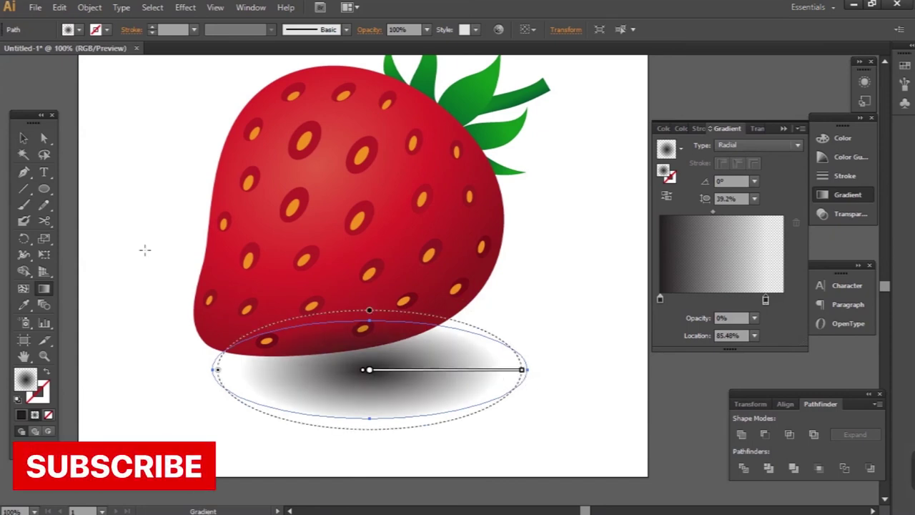
Tuck the shadow under the strawberry's base, widen it and centre it.
left_click(22, 138)
left_click_drag(392, 374, 384, 359)
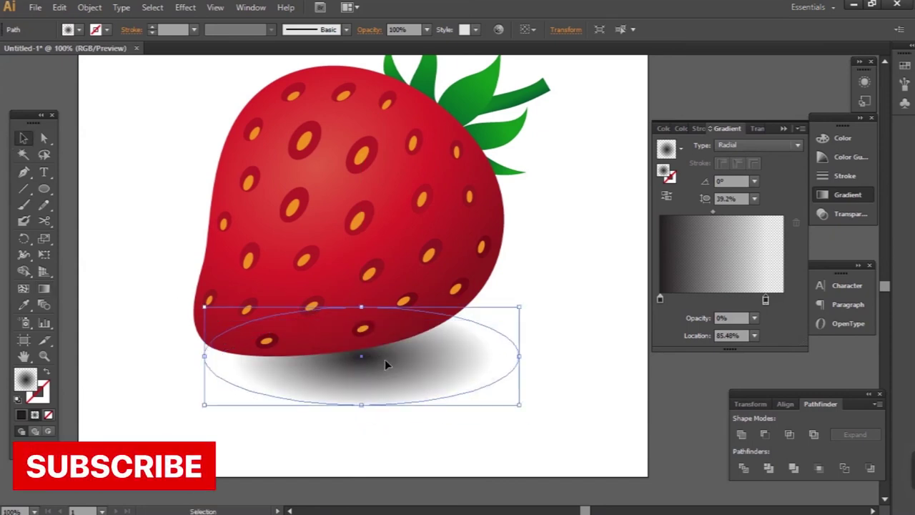
left_click_drag(438, 375, 422, 357)
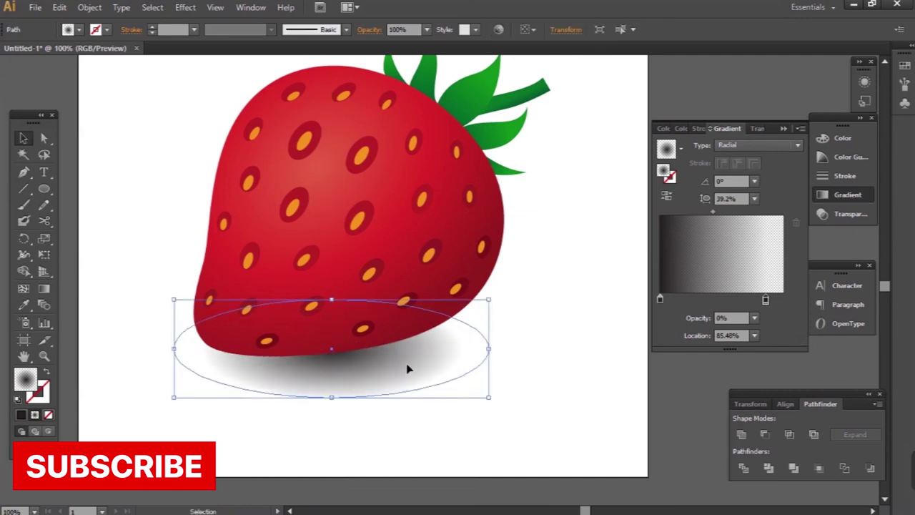
left_click_drag(504, 337, 588, 337)
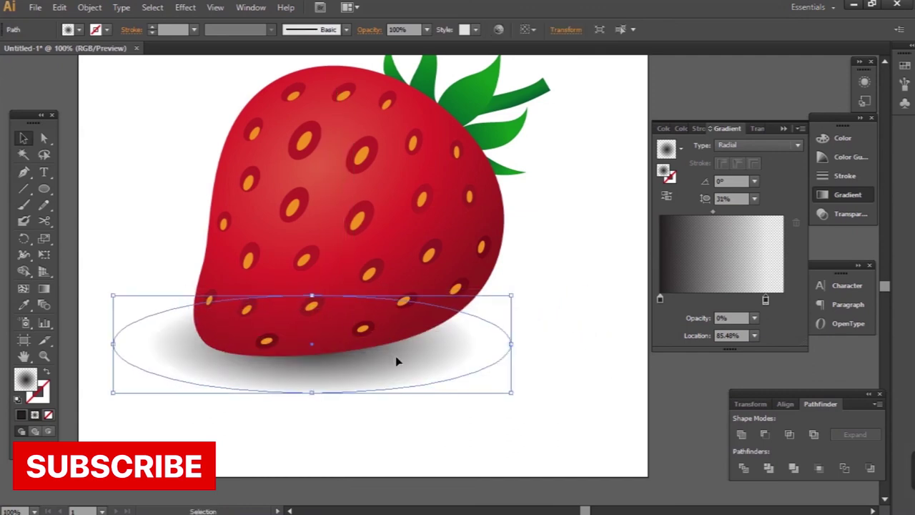
left_click_drag(499, 355, 423, 361)
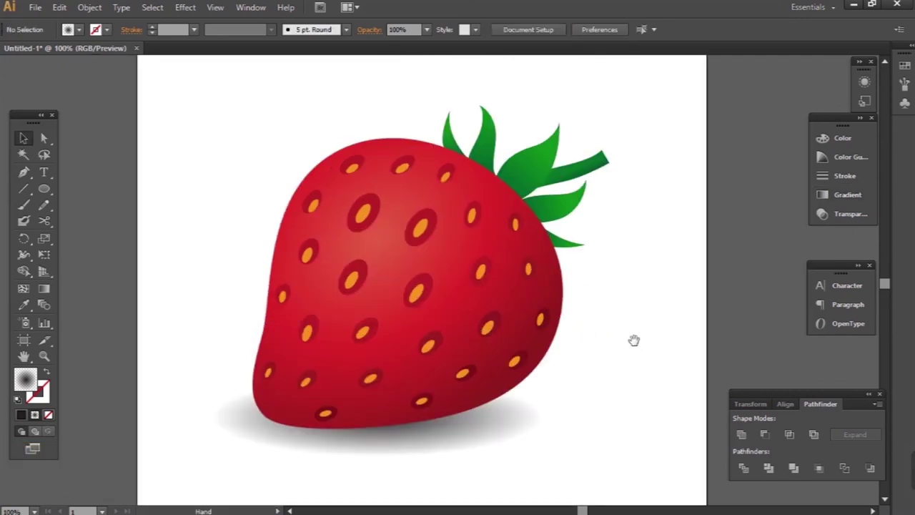